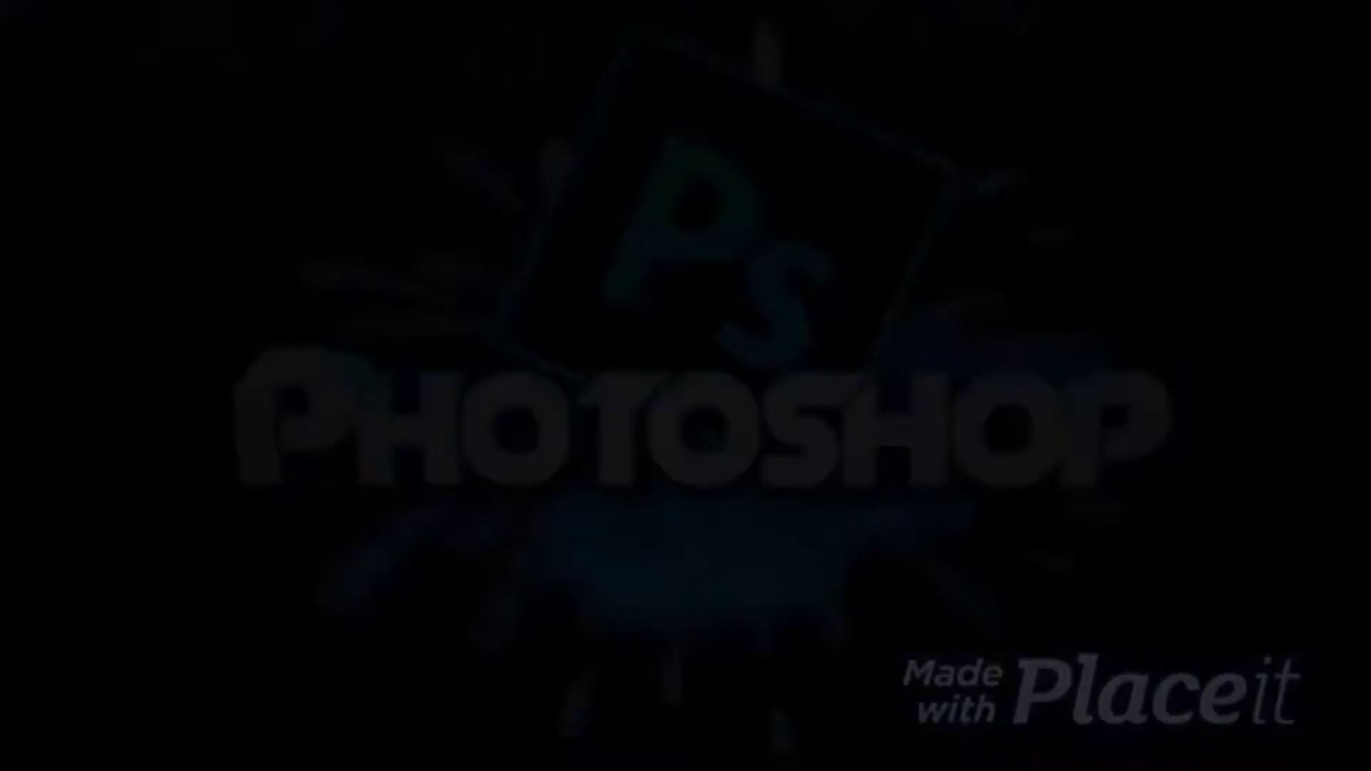
- Zoom the wedding couple photo to about 190% with the scroll wheel
{"action": "scroll", "coordinate": [214, 213], "scroll_direction": "up", "scroll_amount": 3}
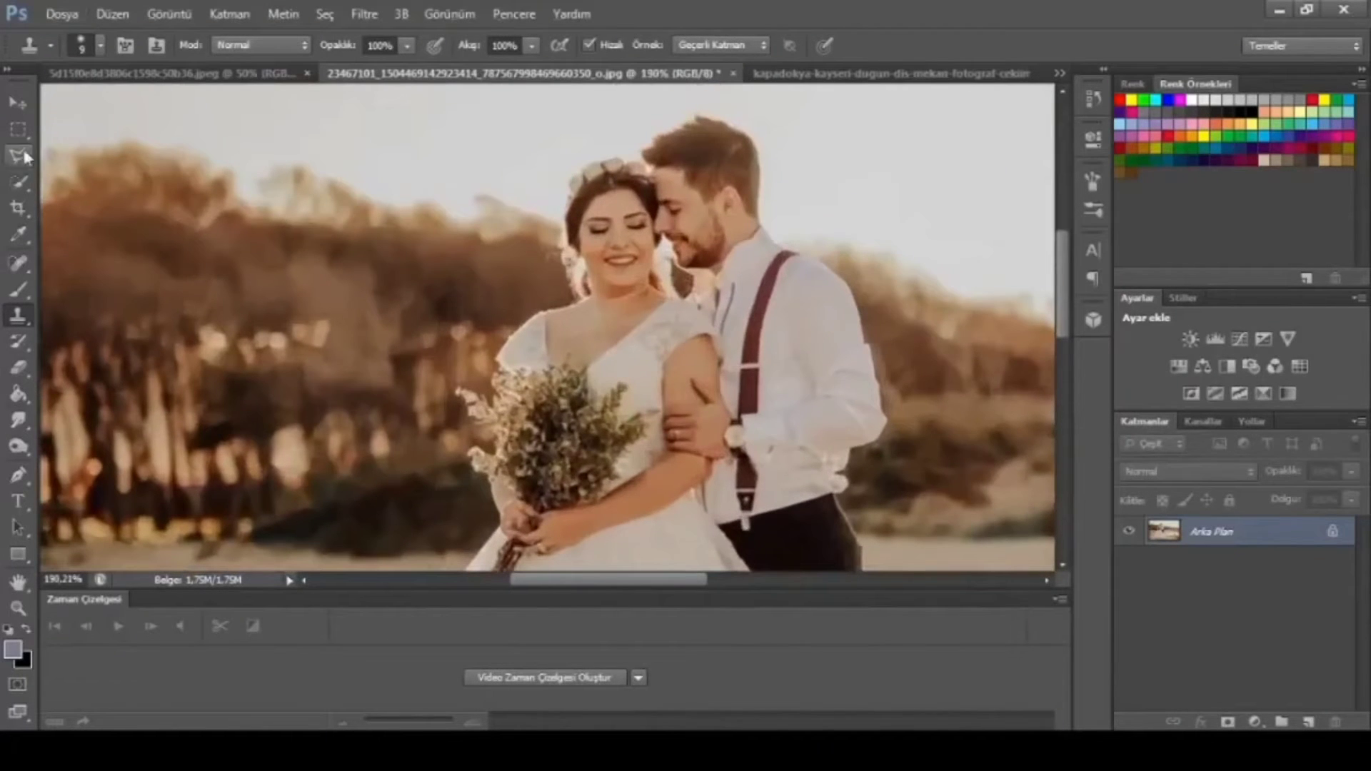
- Quick-Select the bride and groom from their faces down to the full skirt
{"action": "left_click", "coordinate": [27, 182]}
{"action": "left_click_drag", "start_coordinate": [609, 277], "coordinate": [613, 204]}
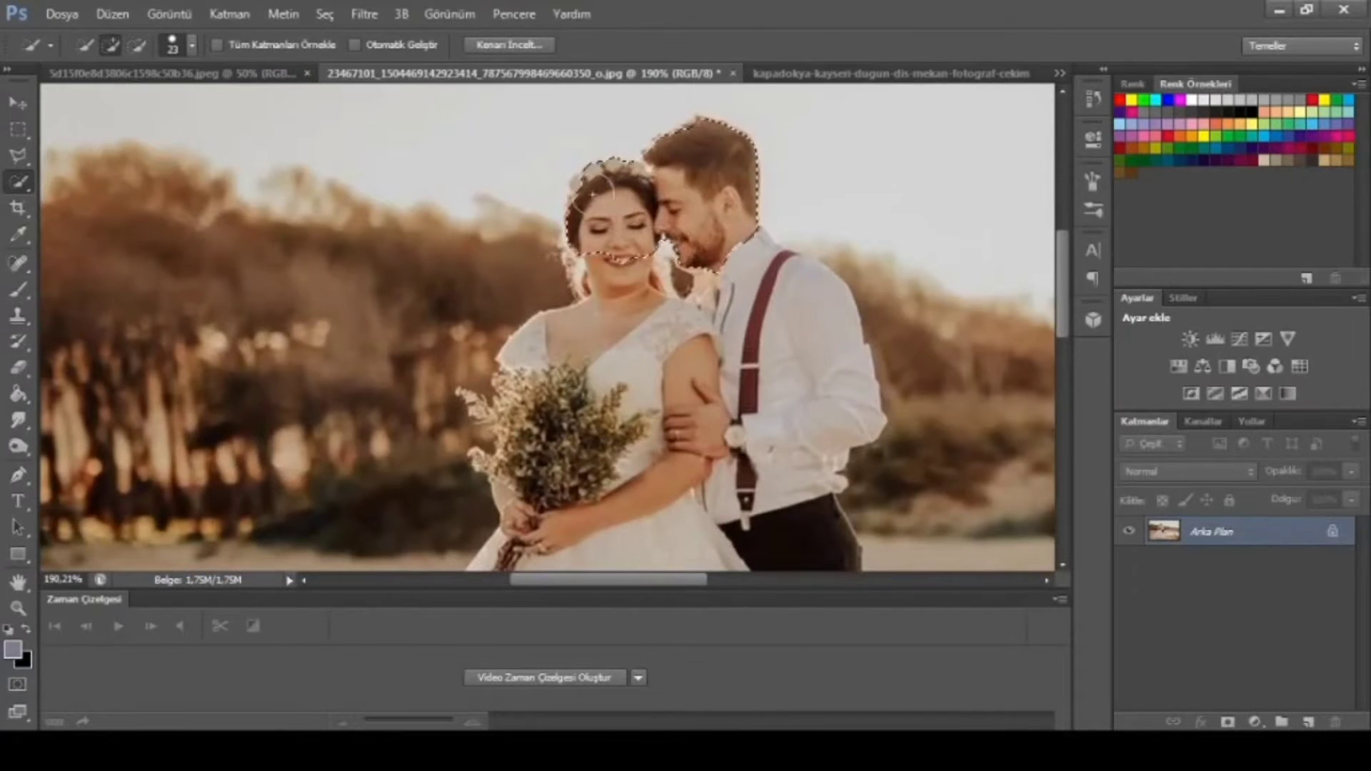
{"action": "left_click_drag", "start_coordinate": [632, 298], "coordinate": [602, 386]}
{"action": "scroll", "coordinate": [614, 400], "scroll_direction": "down", "scroll_amount": 1}
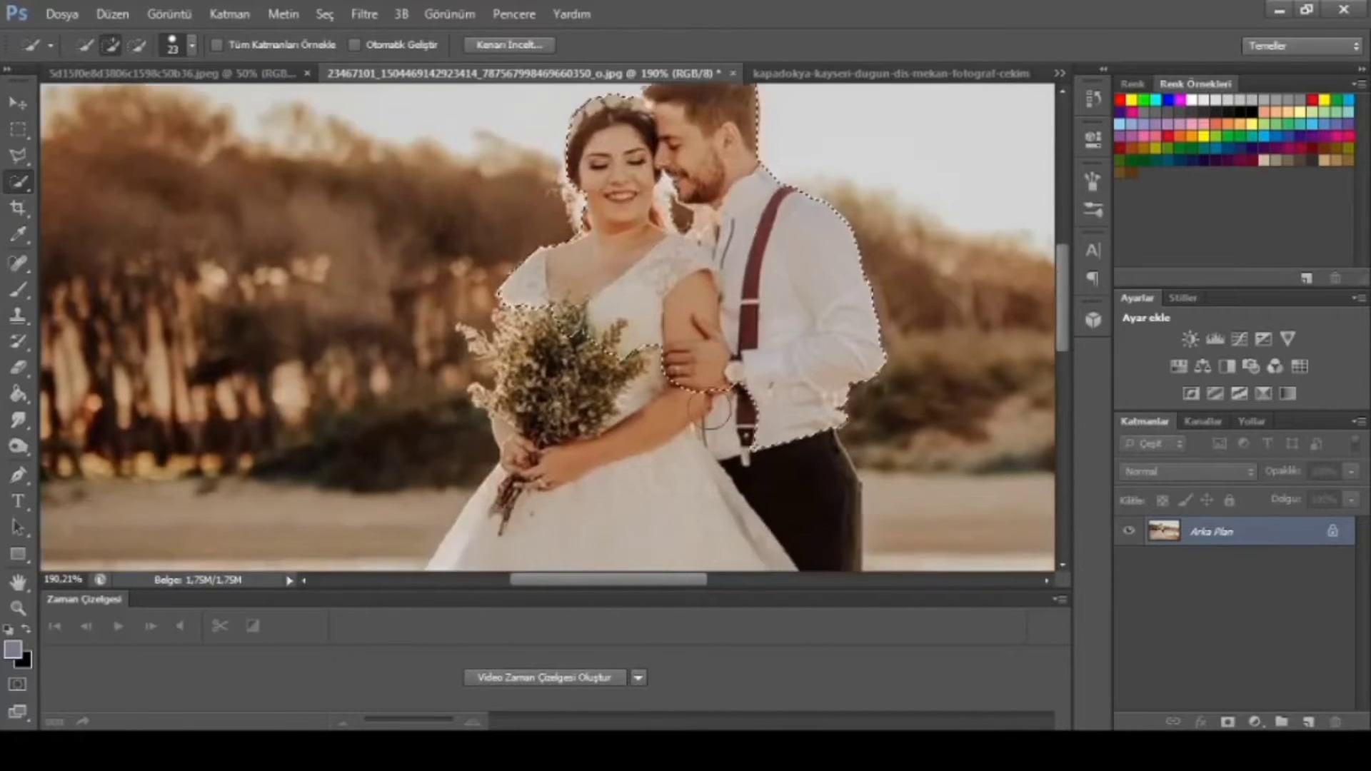
{"action": "scroll", "coordinate": [622, 429], "scroll_direction": "down", "scroll_amount": 1}
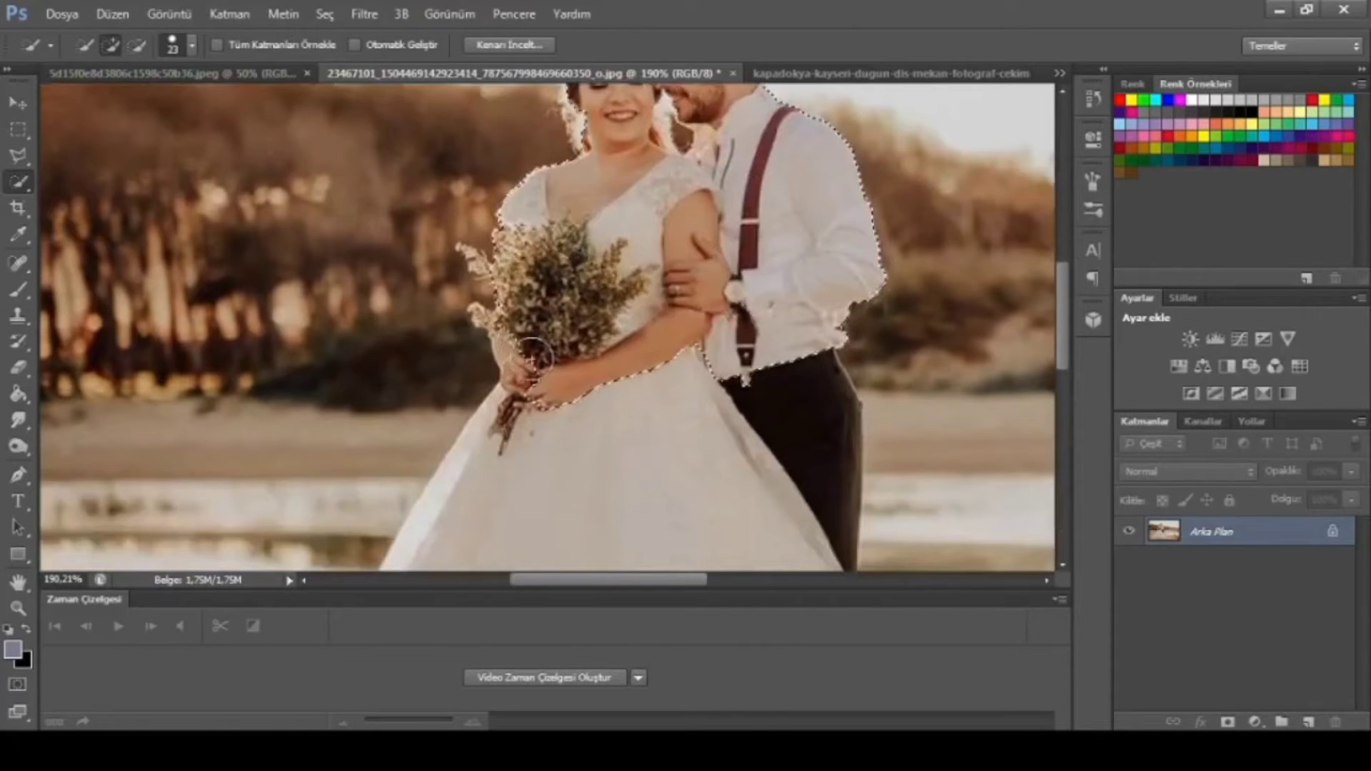
{"action": "scroll", "coordinate": [537, 410], "scroll_direction": "down", "scroll_amount": 1}
{"action": "left_click_drag", "start_coordinate": [536, 410], "coordinate": [793, 398]}
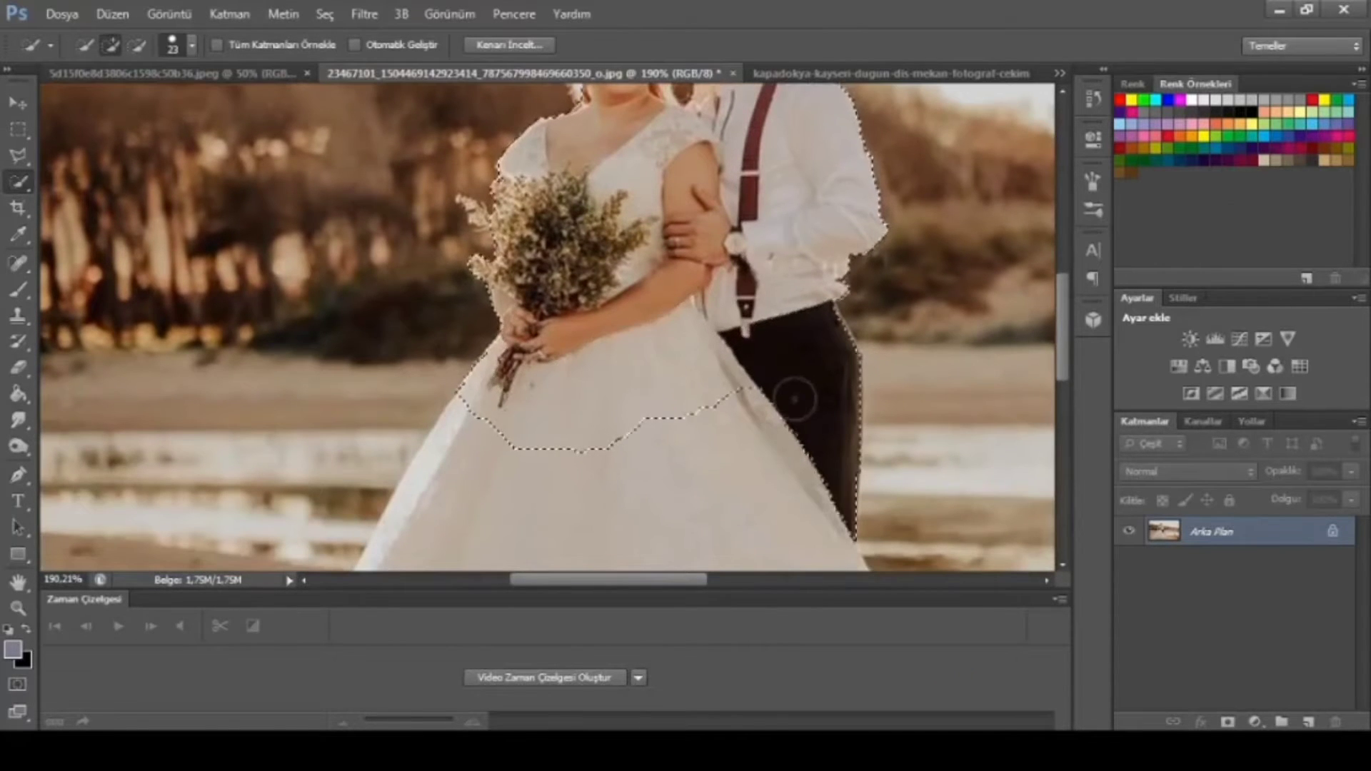
{"action": "scroll", "coordinate": [681, 365], "scroll_direction": "down", "scroll_amount": 1}
{"action": "left_click_drag", "start_coordinate": [681, 365], "coordinate": [657, 336]}
{"action": "scroll", "coordinate": [658, 336], "scroll_direction": "down", "scroll_amount": 1}
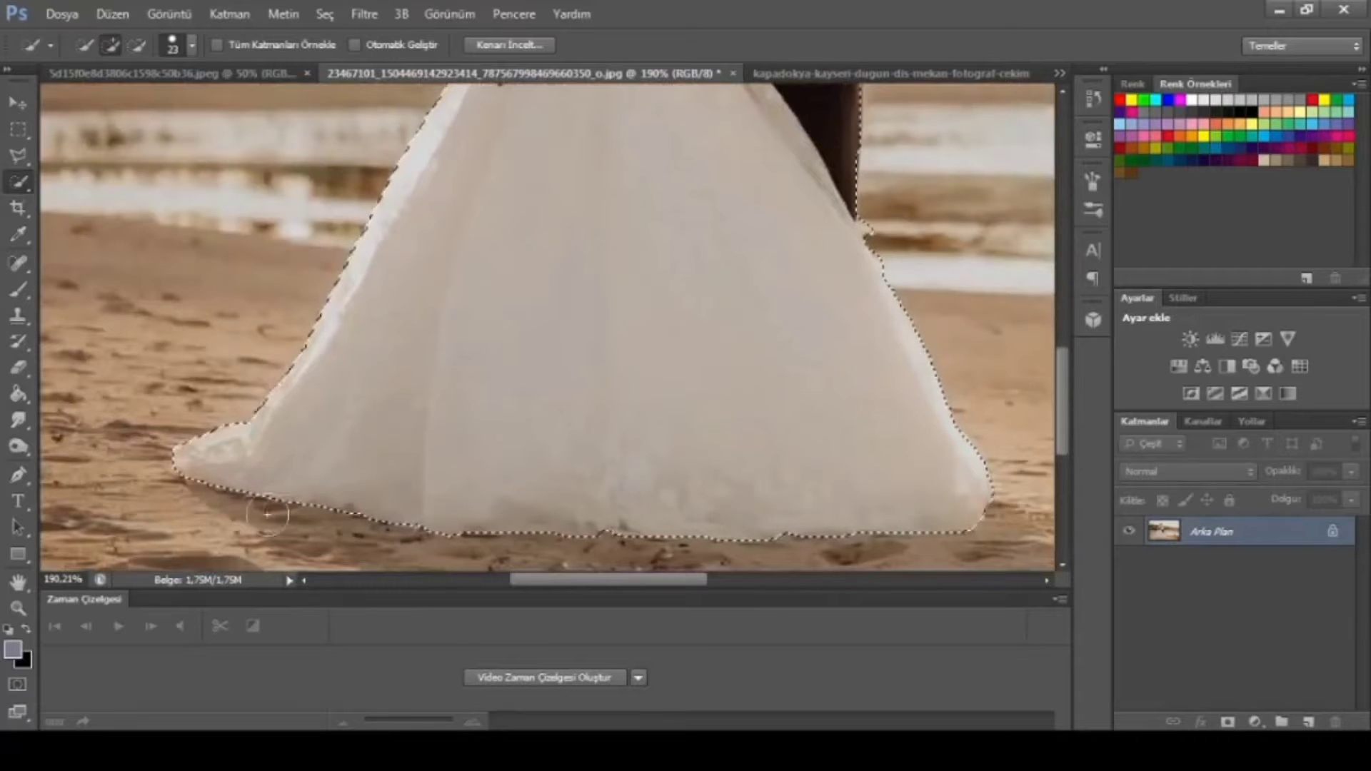
{"action": "scroll", "coordinate": [710, 343], "scroll_direction": "up", "scroll_amount": 1}
{"action": "scroll", "coordinate": [545, 364], "scroll_direction": "up", "scroll_amount": 1}
{"action": "scroll", "coordinate": [545, 364], "scroll_direction": "up", "scroll_amount": 1}
{"action": "scroll", "coordinate": [539, 372], "scroll_direction": "up", "scroll_amount": 2}
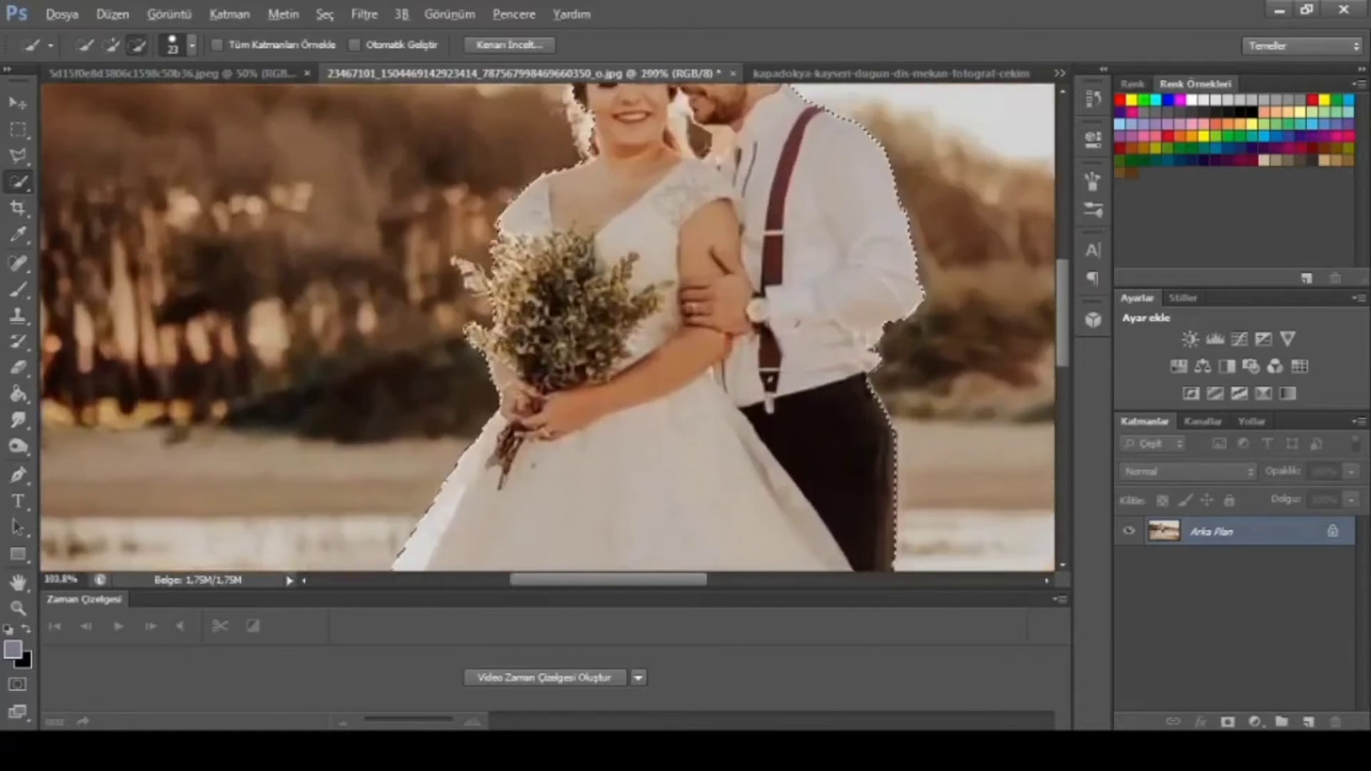
{"action": "scroll", "coordinate": [536, 379], "scroll_direction": "up", "scroll_amount": 4}
- Refine the bouquet edge with the Polygonal Lasso and copy the couple
{"action": "left_click", "coordinate": [18, 156]}
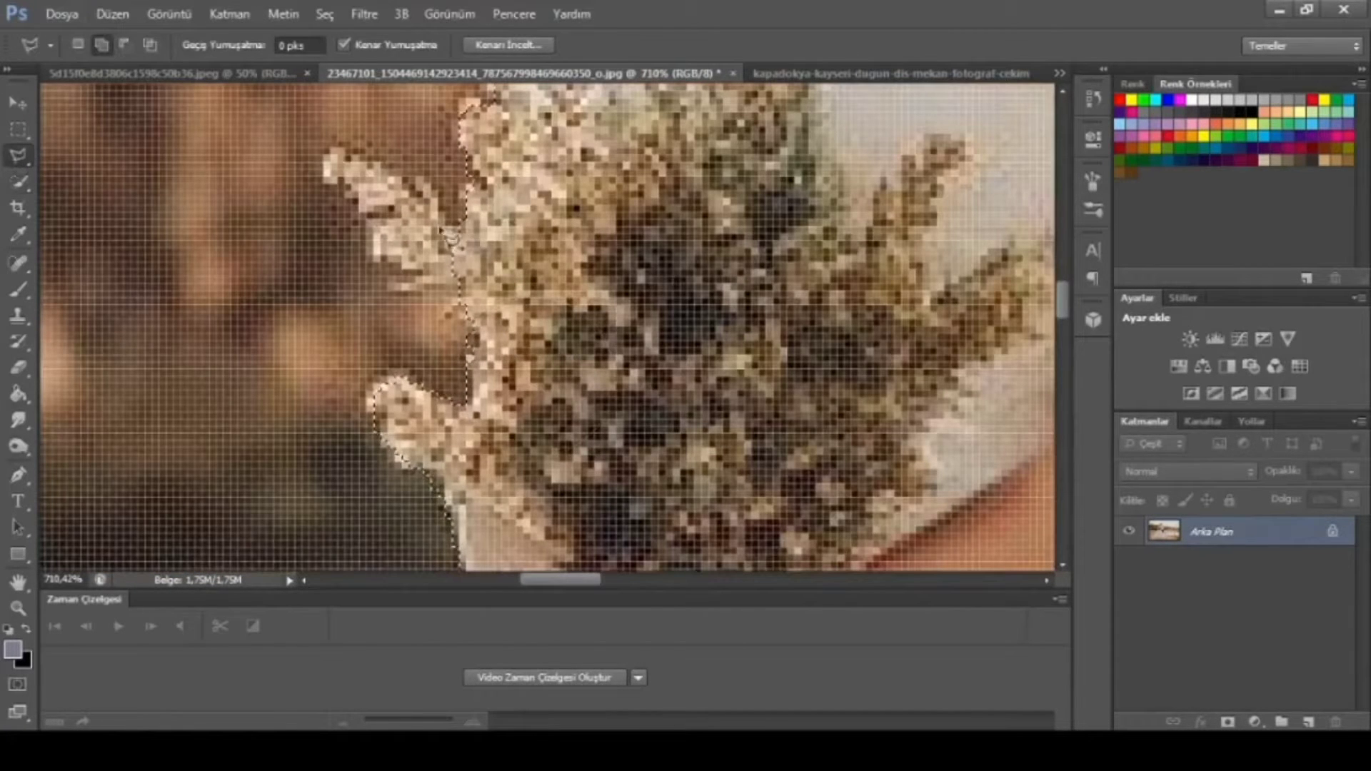
{"action": "scroll", "coordinate": [389, 234], "scroll_direction": "down", "scroll_amount": 3}
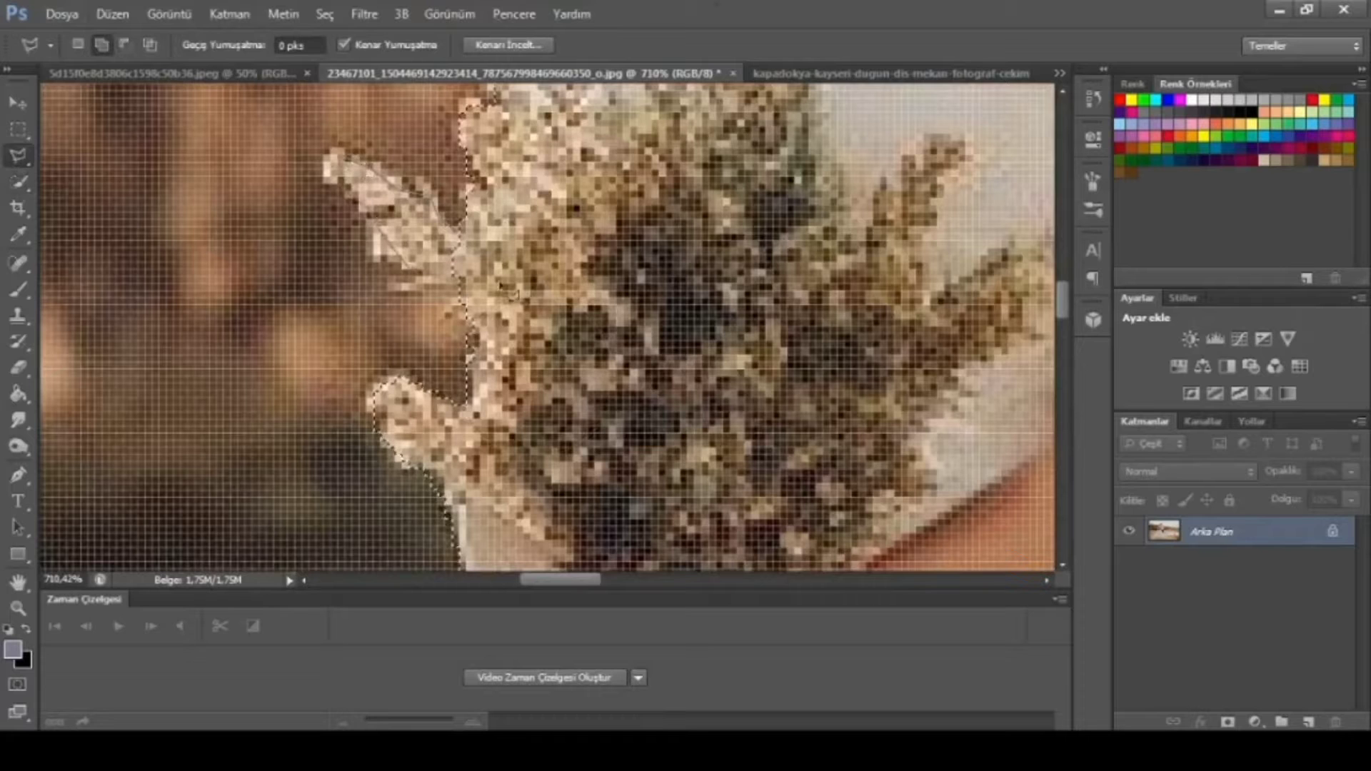
{"action": "scroll", "coordinate": [780, 275], "scroll_direction": "down", "scroll_amount": 2}
{"action": "scroll", "coordinate": [781, 275], "scroll_direction": "down", "scroll_amount": 2}
{"action": "scroll", "coordinate": [781, 275], "scroll_direction": "down", "scroll_amount": 2}
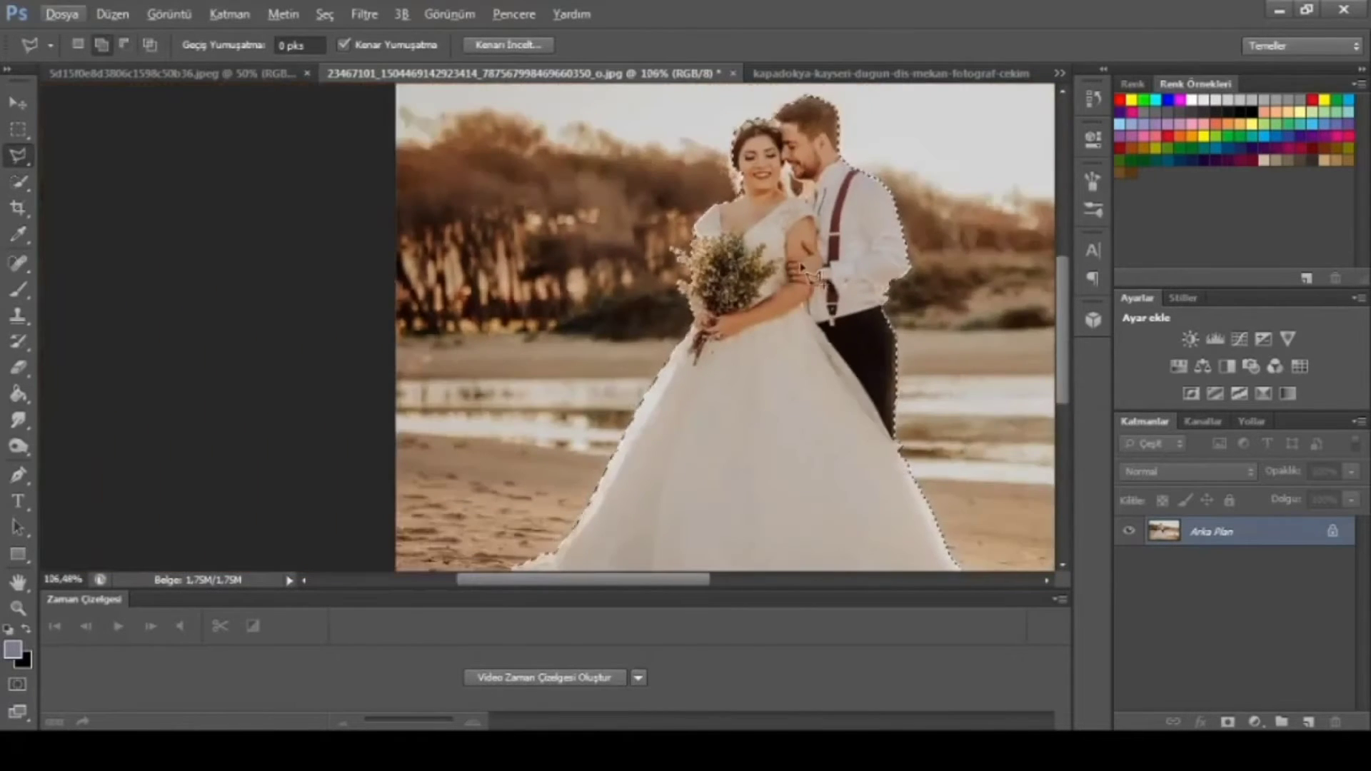
{"action": "key", "text": "ctrl+Tab"}
- Paste the couple into the balloon landscape, position it, and enlarge it to about 125%
{"action": "key", "text": "ctrl+v"}
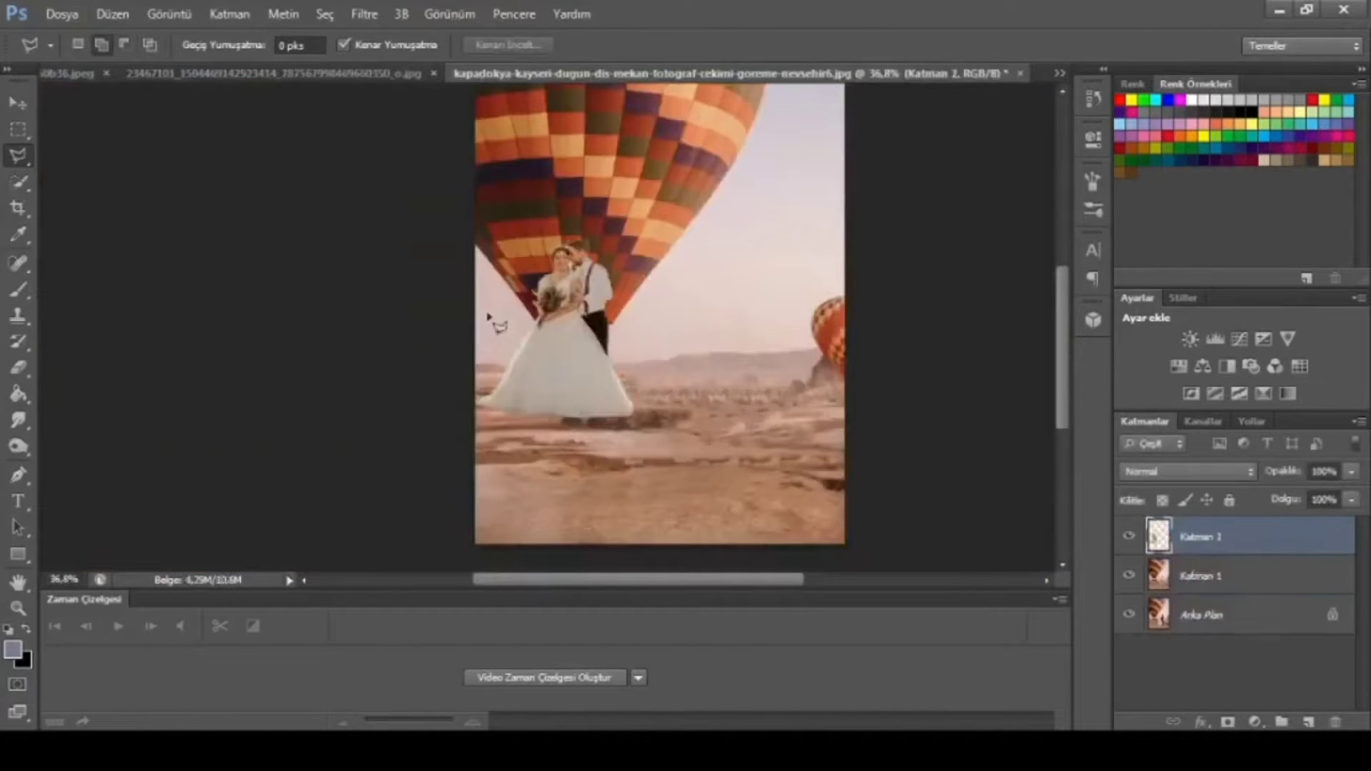
{"action": "left_click", "coordinate": [10, 93]}
{"action": "left_click_drag", "start_coordinate": [572, 363], "coordinate": [723, 475]}
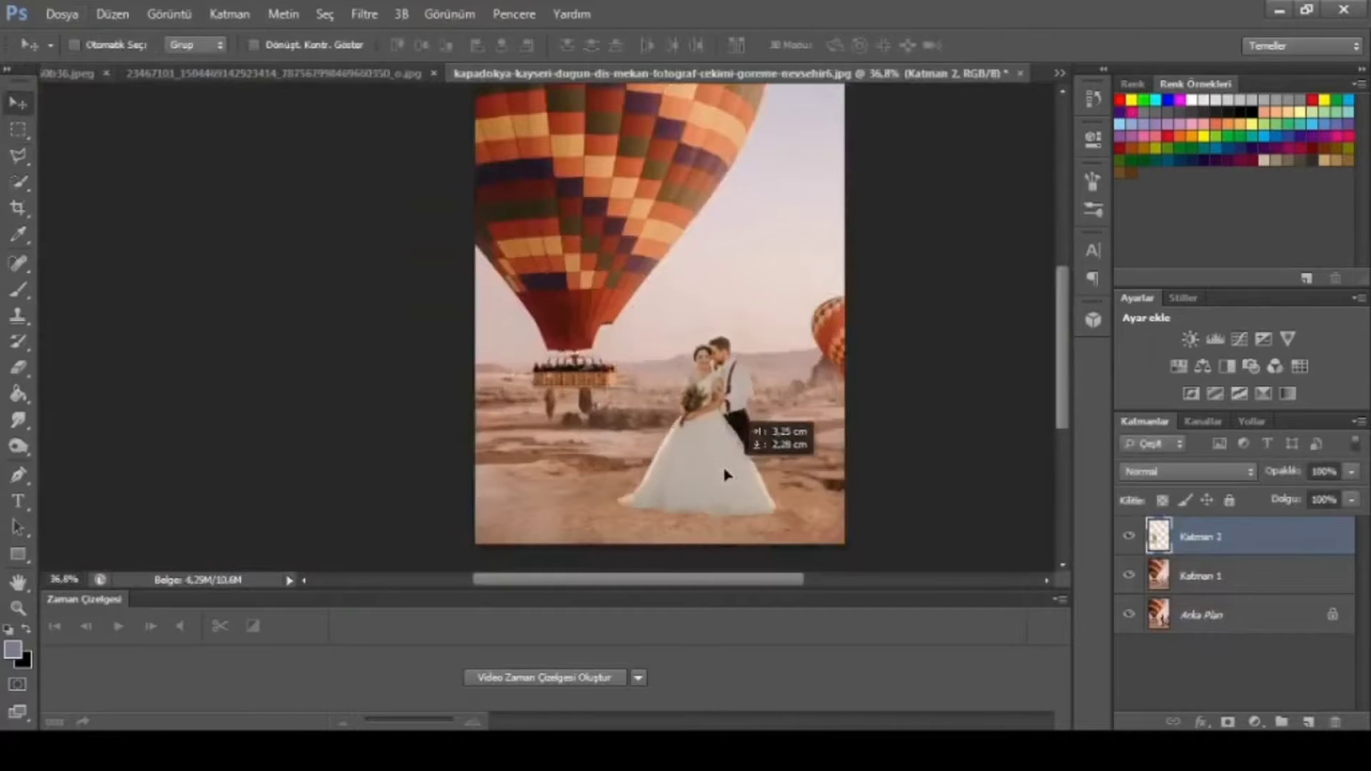
{"action": "key", "text": "ctrl+t"}
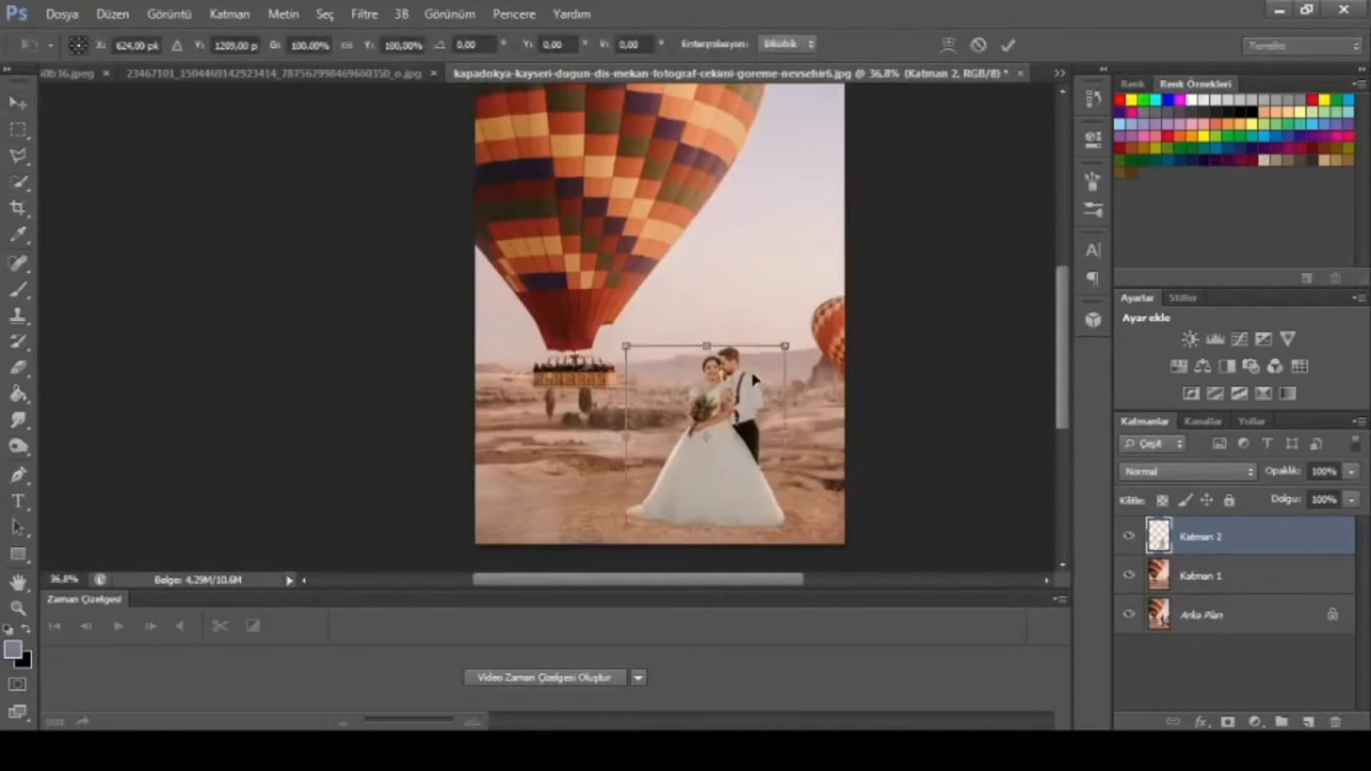
{"action": "left_click_drag", "start_coordinate": [788, 347], "coordinate": [822, 297]}
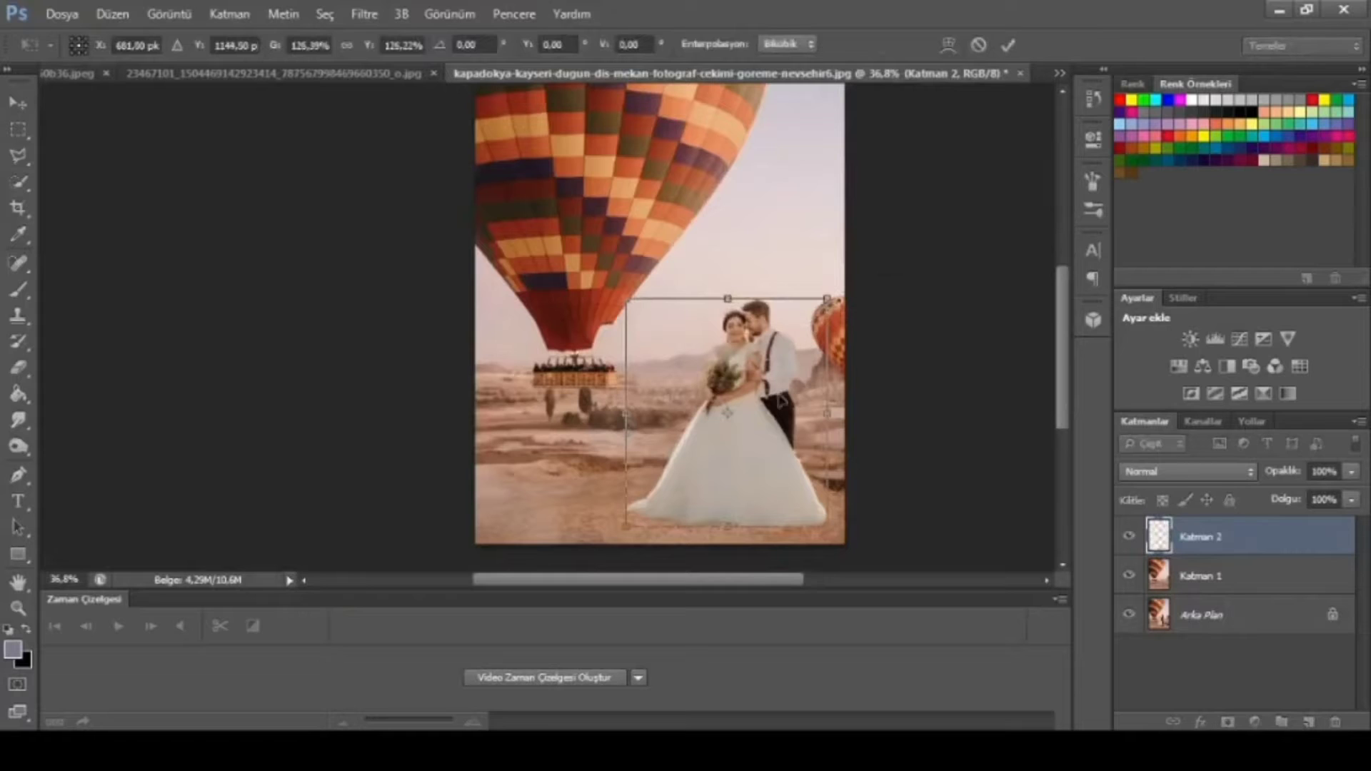
{"action": "left_click_drag", "start_coordinate": [757, 460], "coordinate": [707, 491]}
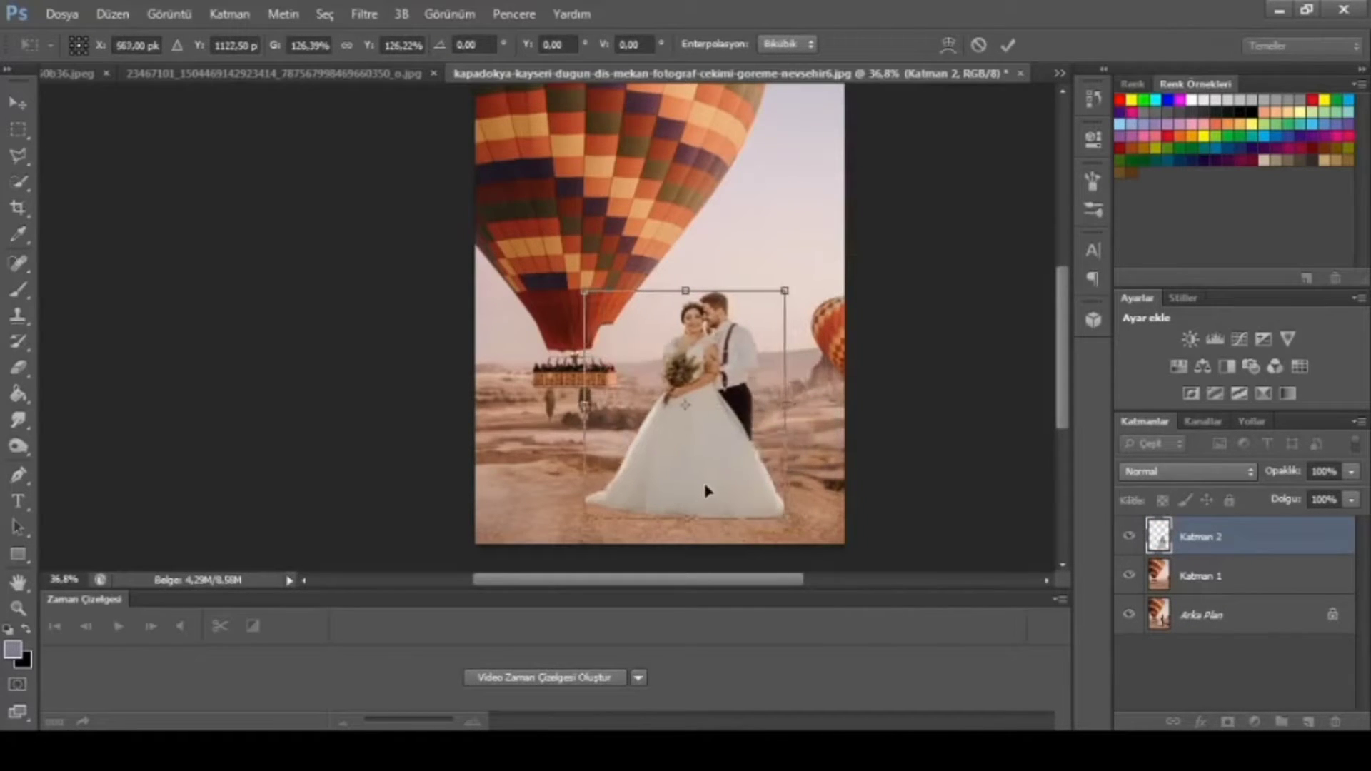
{"action": "key", "text": "Return"}
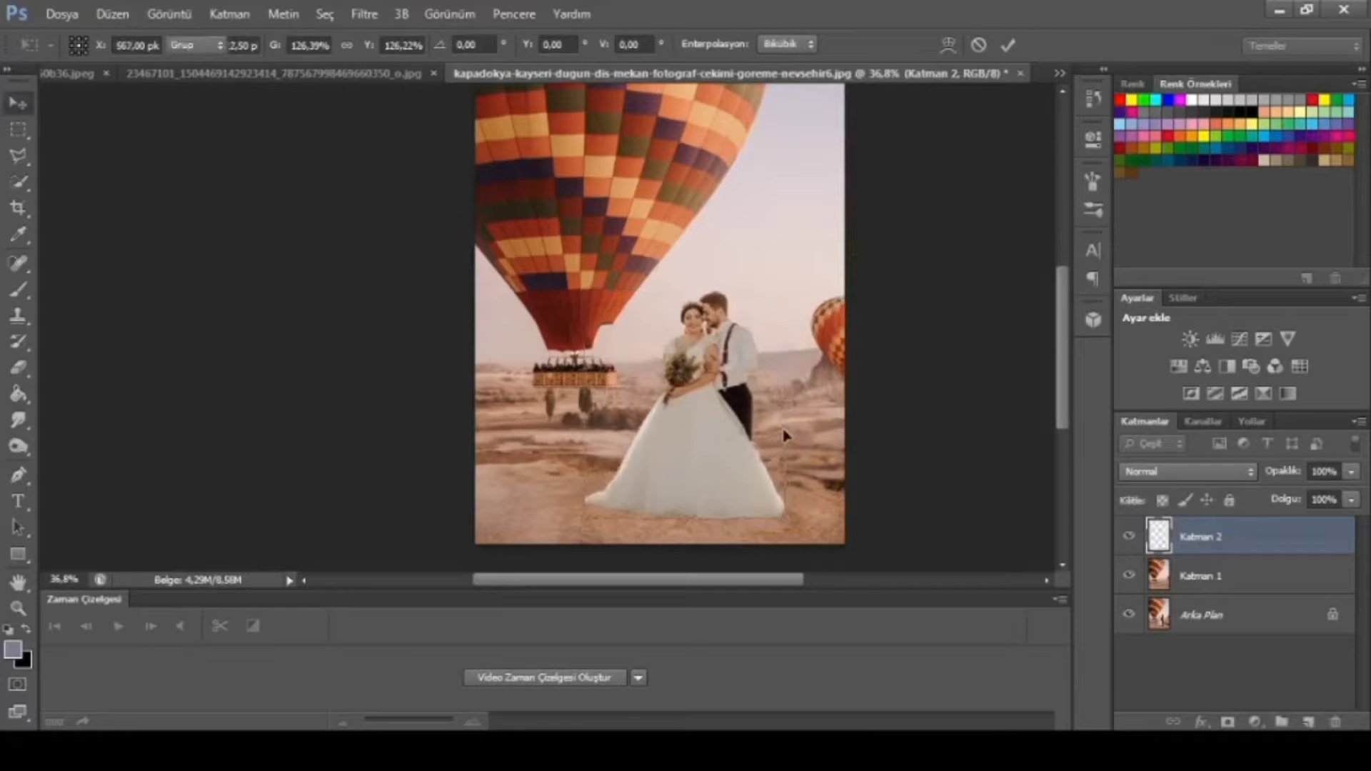
- Fine-tune the couple's placement with small left and right nudges
{"action": "scroll", "coordinate": [743, 503], "scroll_direction": "up", "scroll_amount": 1, "text": "alt"}
{"action": "scroll", "coordinate": [744, 502], "scroll_direction": "up", "scroll_amount": 2, "text": "alt"}
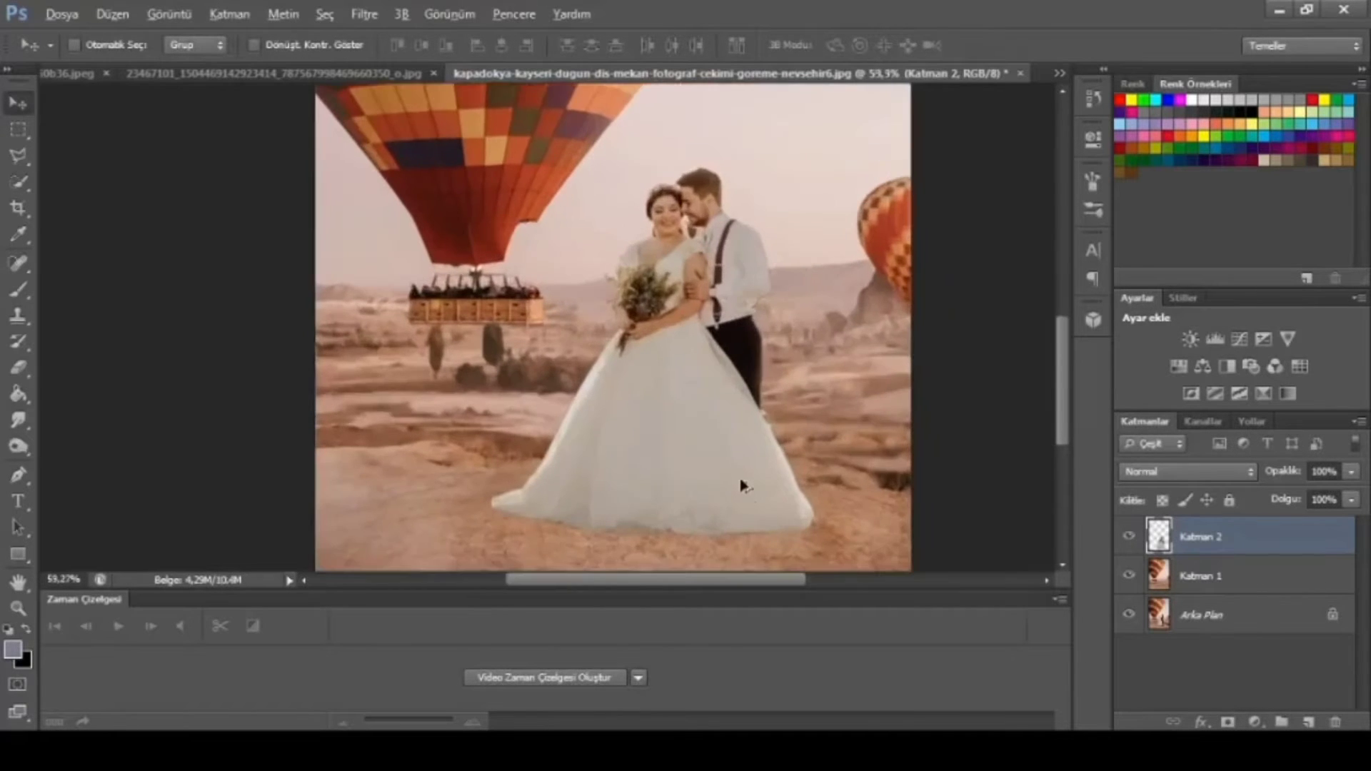
{"action": "scroll", "coordinate": [740, 484], "scroll_direction": "up", "scroll_amount": 2, "text": "alt"}
{"action": "scroll", "coordinate": [737, 450], "scroll_direction": "up", "scroll_amount": 3, "text": "alt"}
{"action": "scroll", "coordinate": [728, 437], "scroll_direction": "up", "scroll_amount": 3, "text": "alt"}
{"action": "scroll", "coordinate": [729, 432], "scroll_direction": "up", "scroll_amount": 1, "text": "alt"}
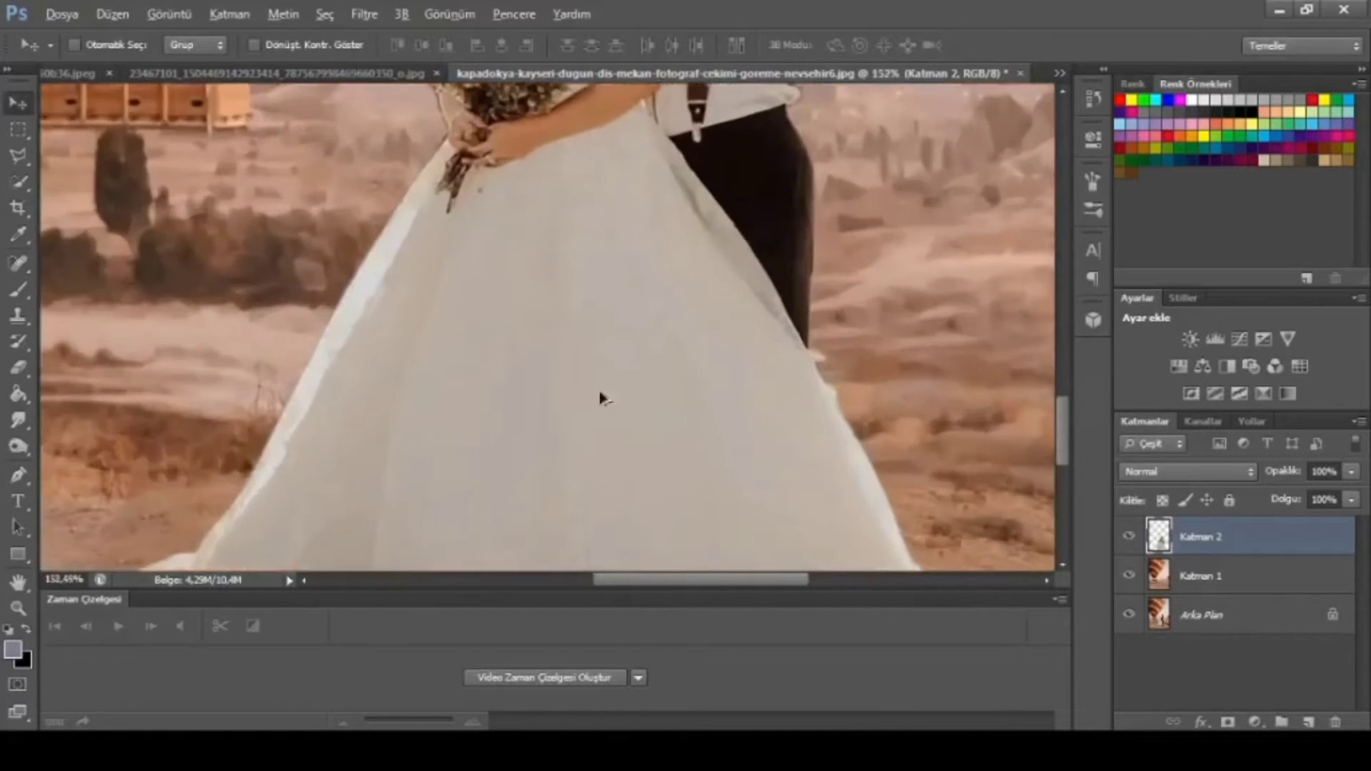
{"action": "scroll", "coordinate": [602, 264], "scroll_direction": "up", "scroll_amount": 2}
{"action": "scroll", "coordinate": [621, 285], "scroll_direction": "up", "scroll_amount": 3}
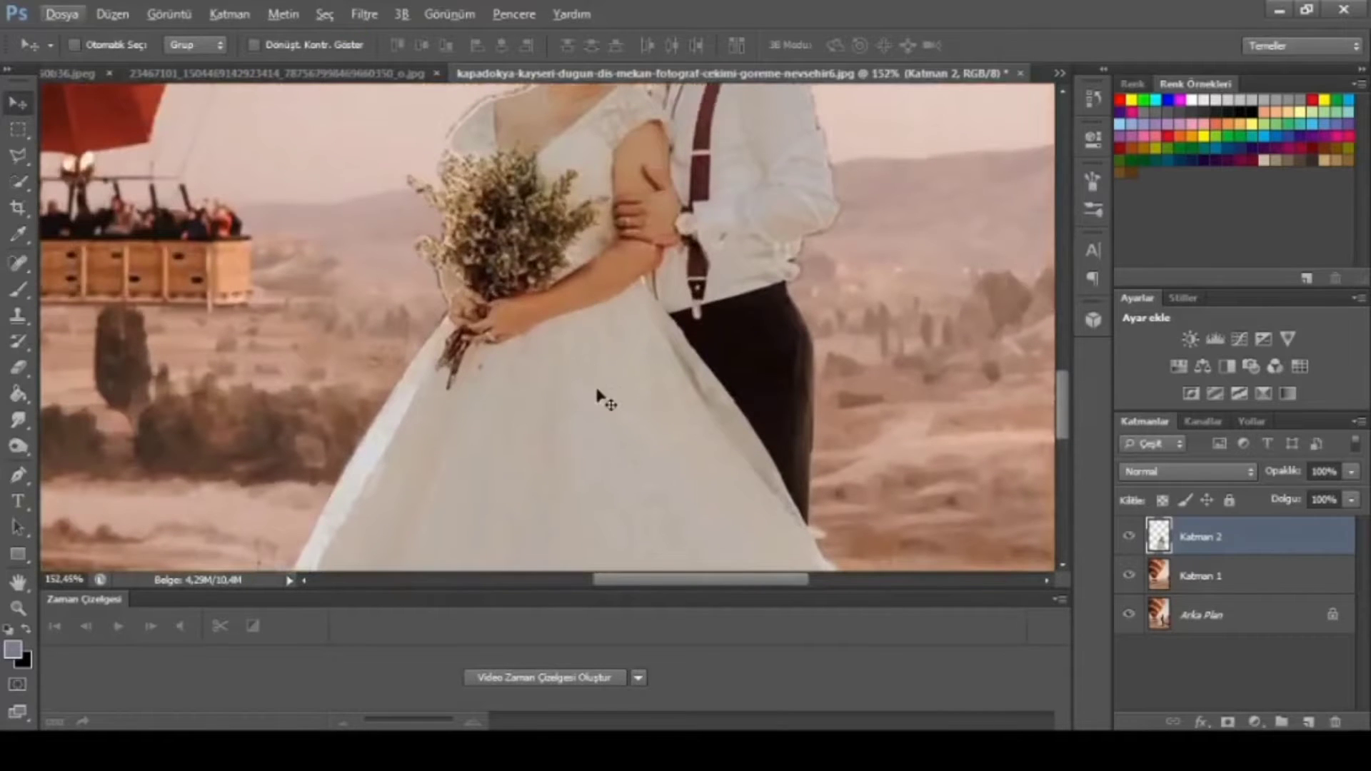
{"action": "left_click_drag", "start_coordinate": [599, 395], "coordinate": [545, 373]}
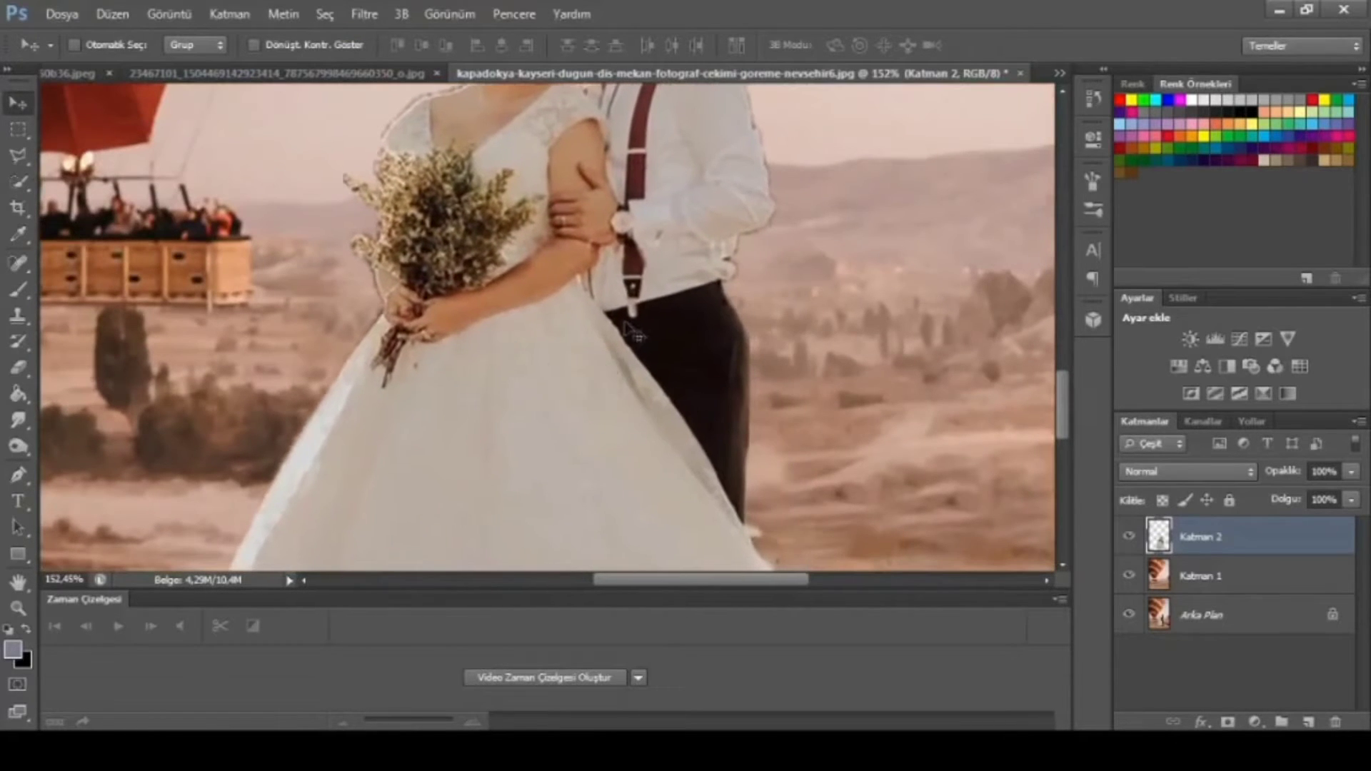
{"action": "scroll", "coordinate": [630, 333], "scroll_direction": "down", "scroll_amount": 2, "text": "alt"}
{"action": "scroll", "coordinate": [614, 372], "scroll_direction": "down", "scroll_amount": 2, "text": "alt"}
{"action": "scroll", "coordinate": [609, 389], "scroll_direction": "down", "scroll_amount": 1, "text": "alt"}
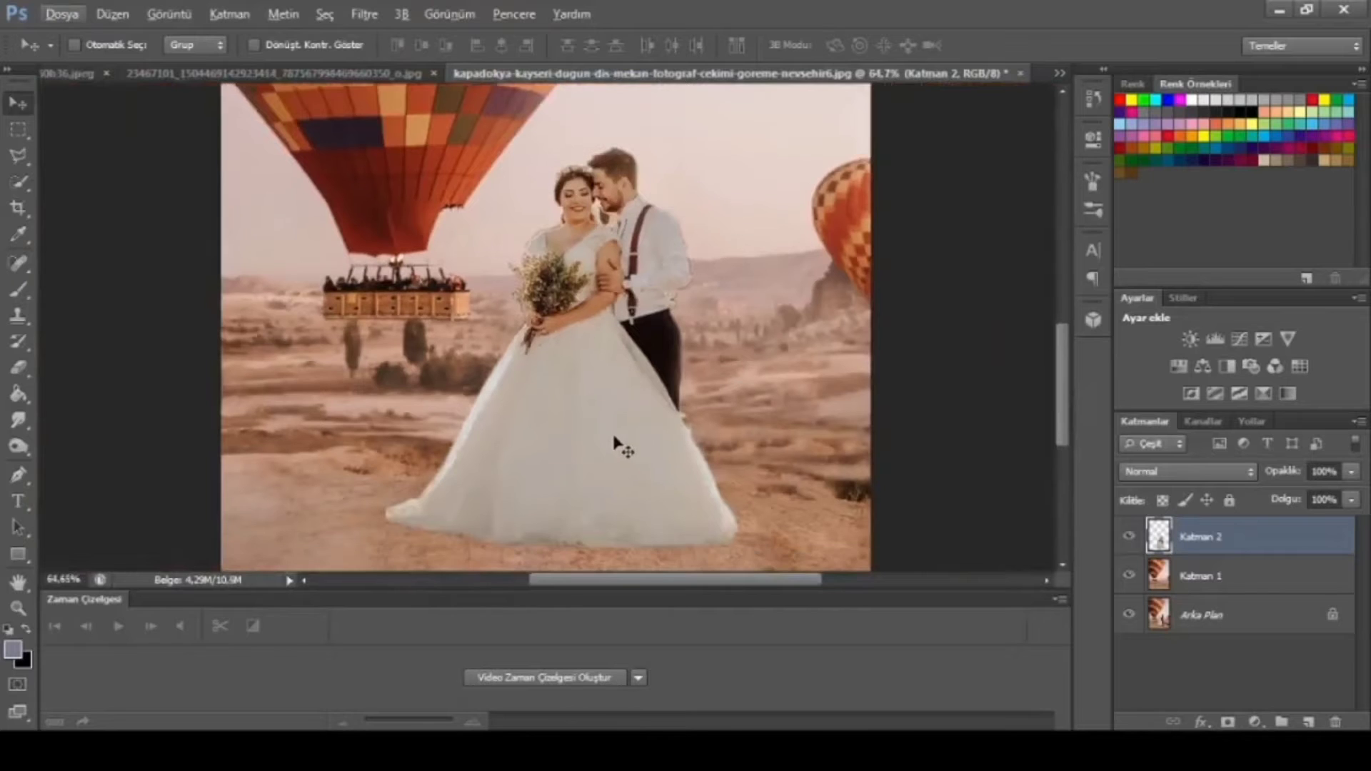
{"action": "left_click_drag", "start_coordinate": [599, 456], "coordinate": [616, 458]}
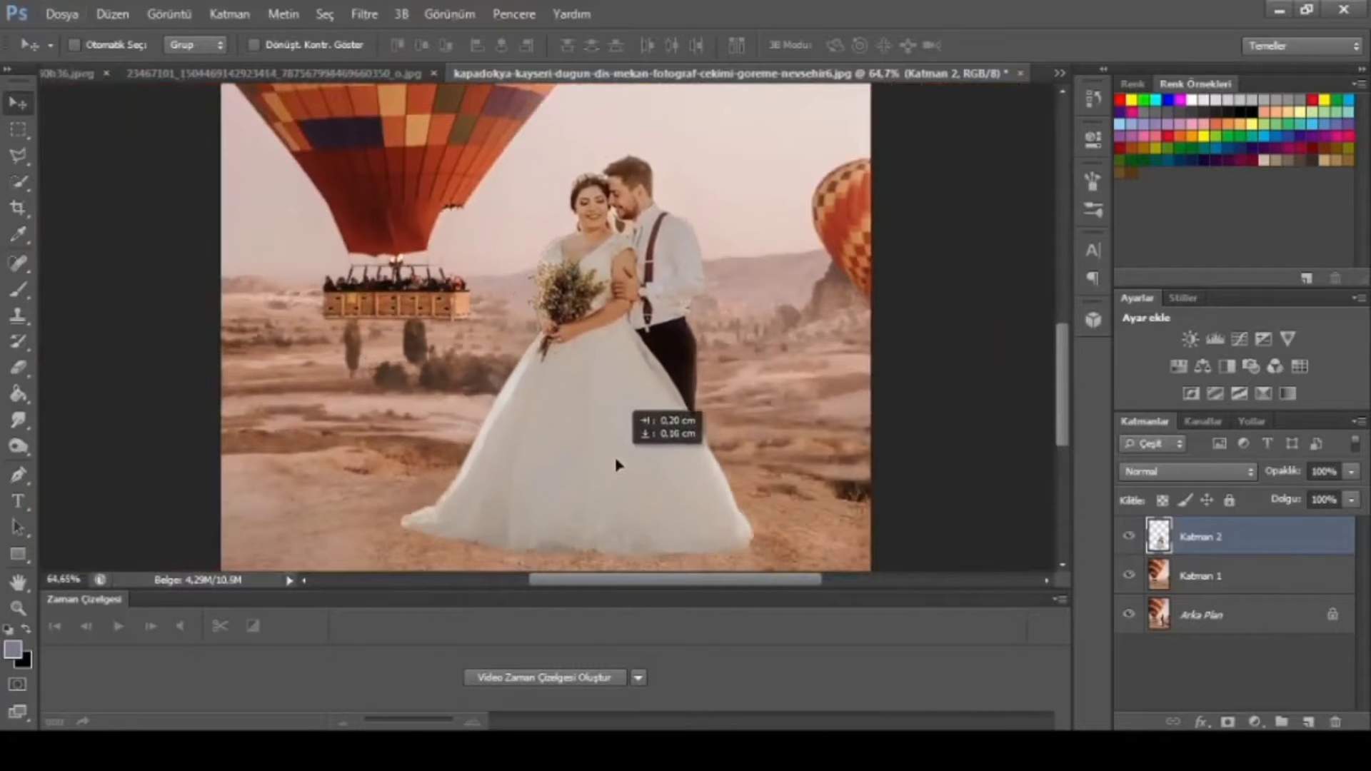
- Zoom to about 925% on the edge between the bride's neck and the groom's collar
{"action": "scroll", "coordinate": [657, 314], "scroll_direction": "up", "scroll_amount": 2}
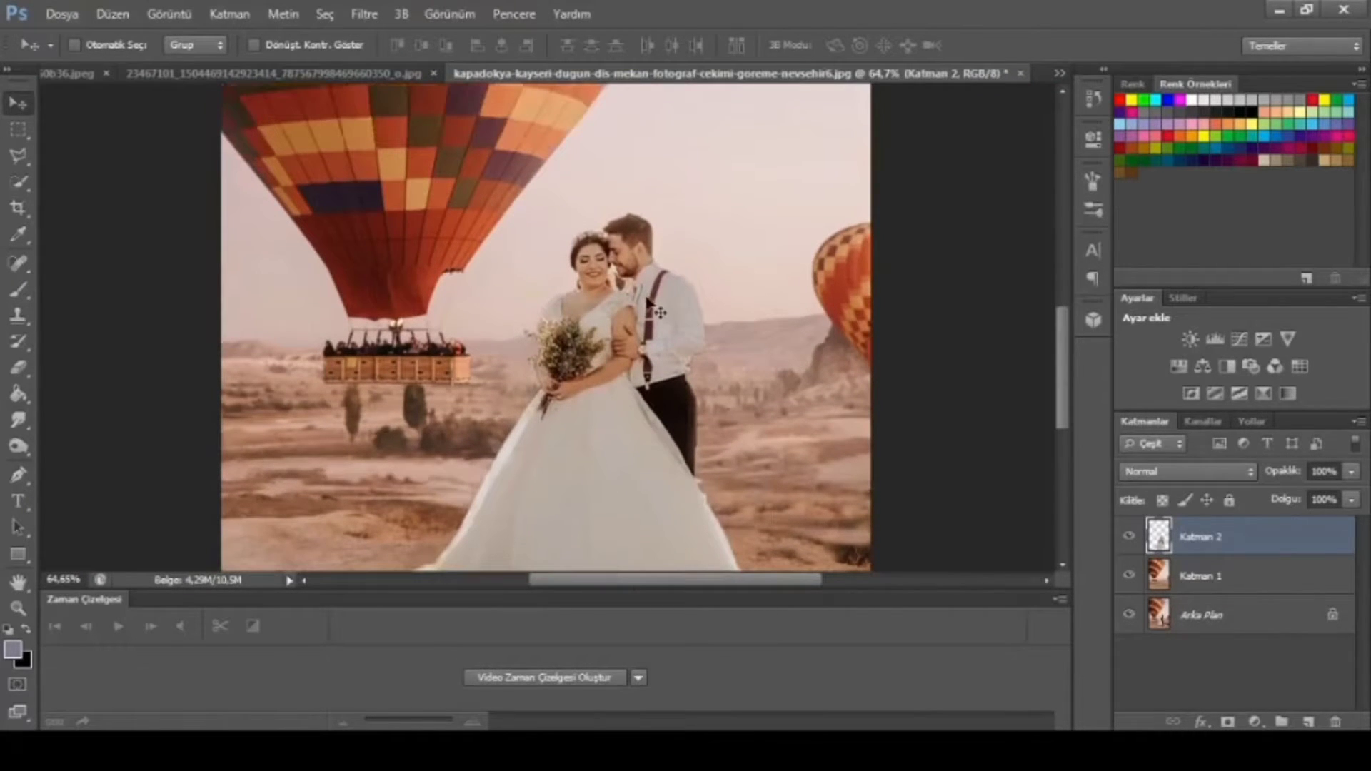
{"action": "scroll", "coordinate": [653, 314], "scroll_direction": "up", "scroll_amount": 1, "text": "alt"}
{"action": "scroll", "coordinate": [629, 320], "scroll_direction": "up", "scroll_amount": 3, "text": "alt"}
{"action": "scroll", "coordinate": [600, 326], "scroll_direction": "up", "scroll_amount": 2, "text": "alt"}
{"action": "scroll", "coordinate": [579, 330], "scroll_direction": "up", "scroll_amount": 2, "text": "alt"}
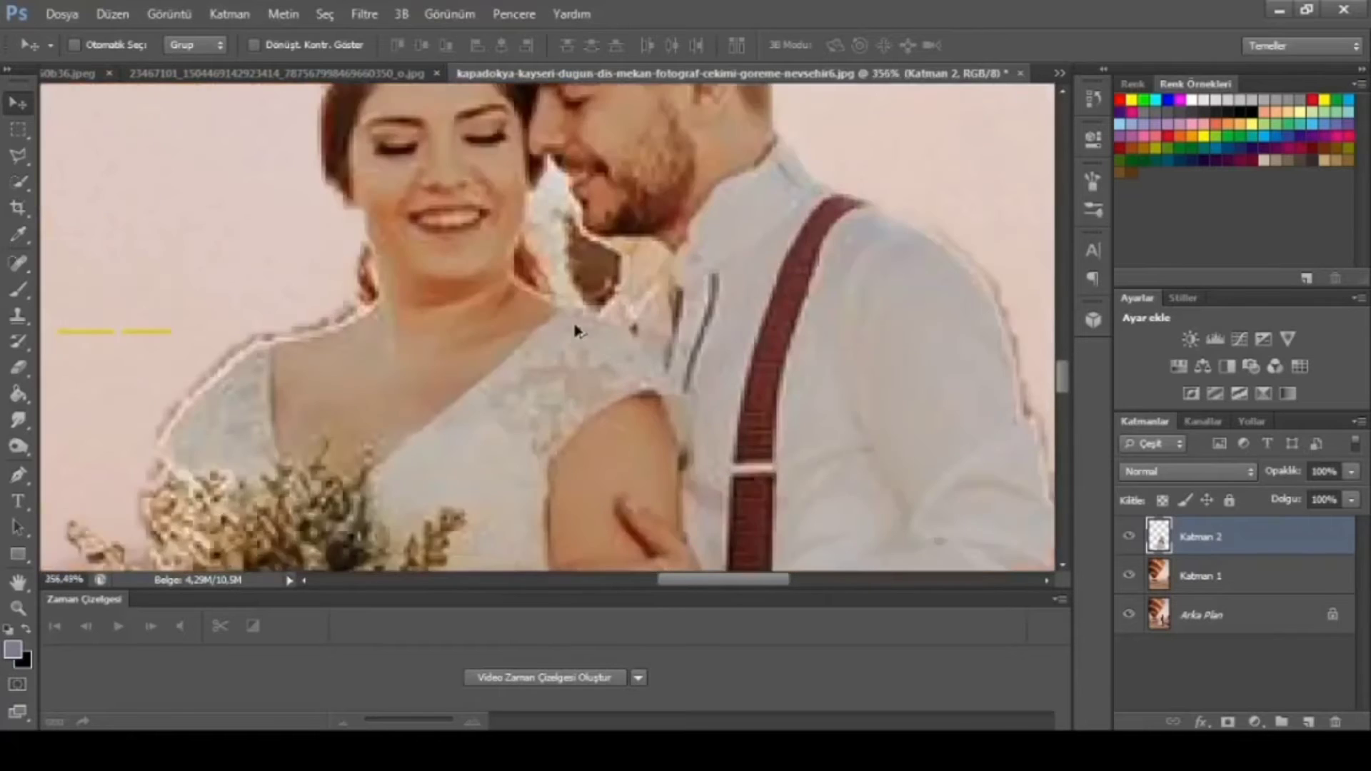
{"action": "scroll", "coordinate": [579, 325], "scroll_direction": "up", "scroll_amount": 2}
{"action": "scroll", "coordinate": [593, 300], "scroll_direction": "up", "scroll_amount": 1}
{"action": "scroll", "coordinate": [597, 285], "scroll_direction": "up", "scroll_amount": 1}
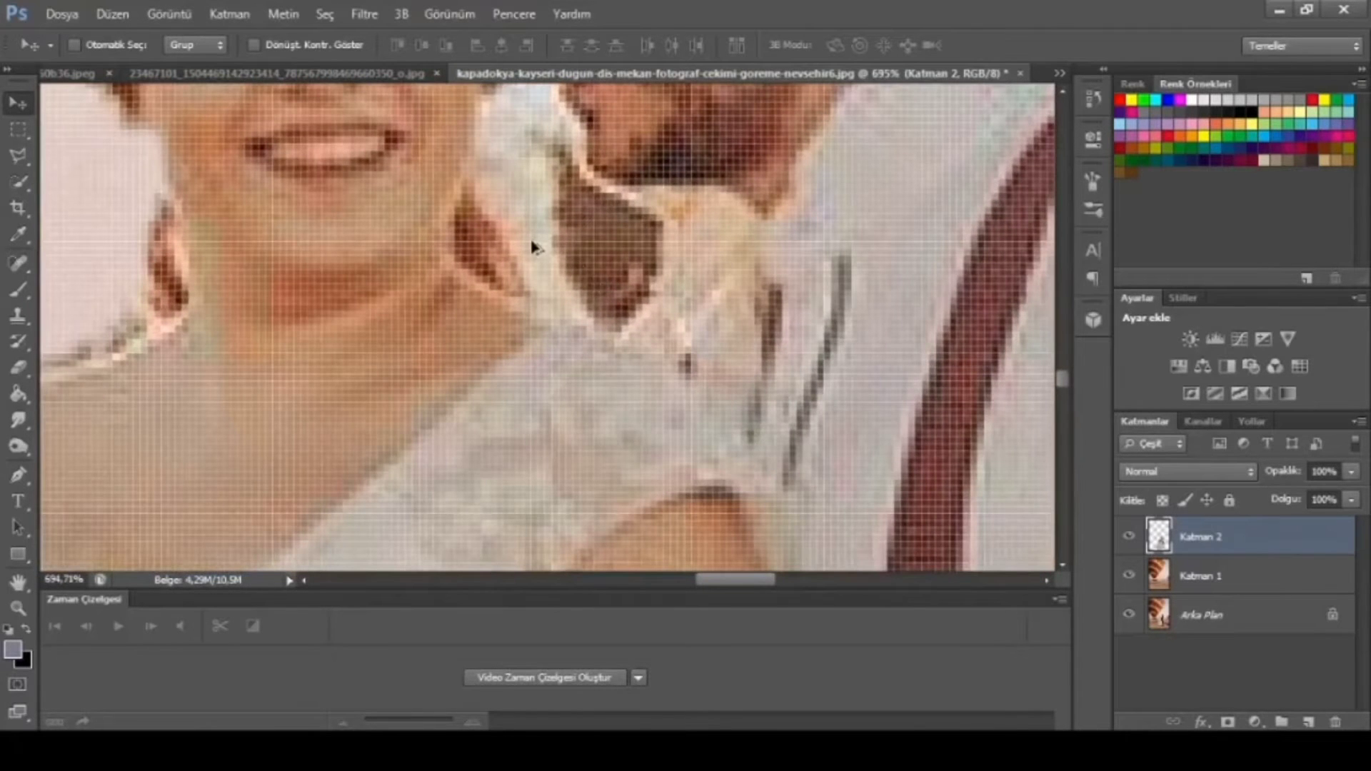
{"action": "scroll", "coordinate": [534, 245], "scroll_direction": "up", "scroll_amount": 1}
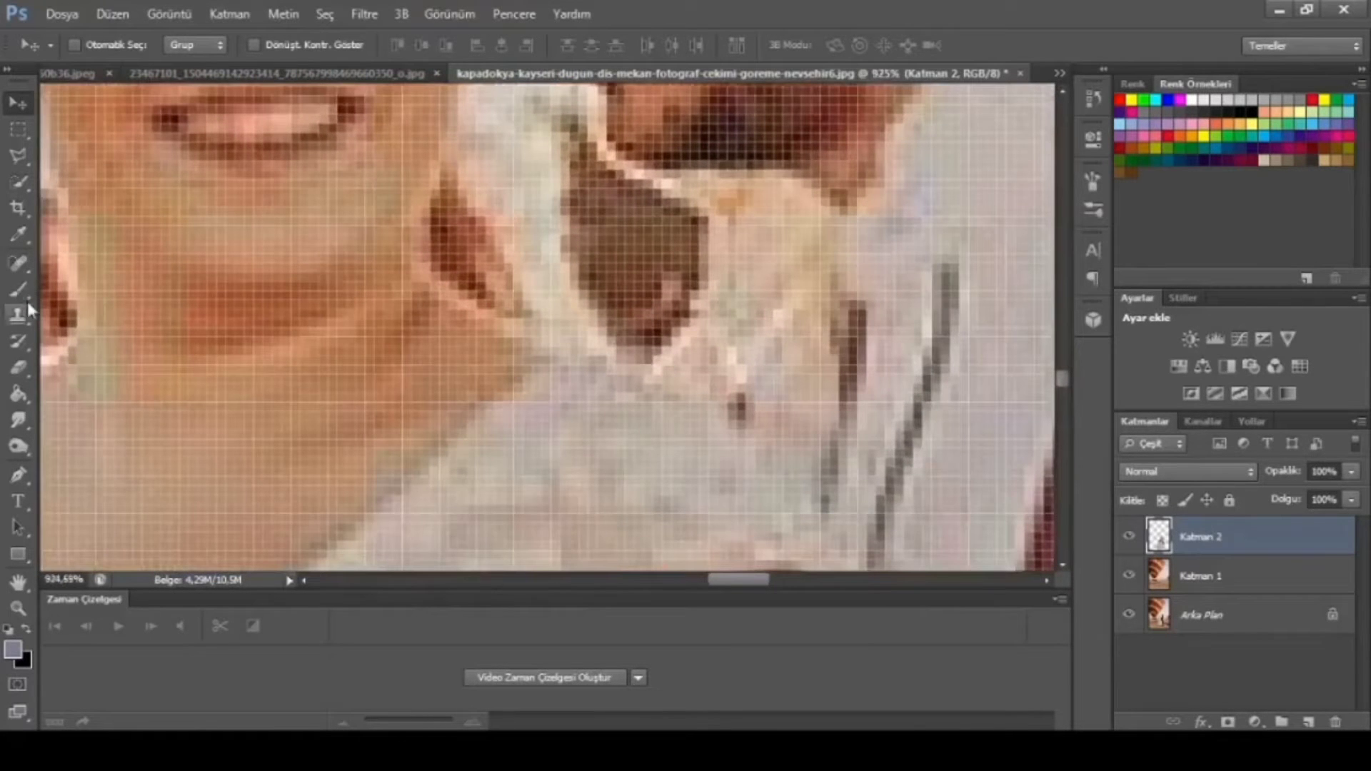
- Switch to the Eraser tool with a 4 px brush
{"action": "left_click", "coordinate": [20, 368]}
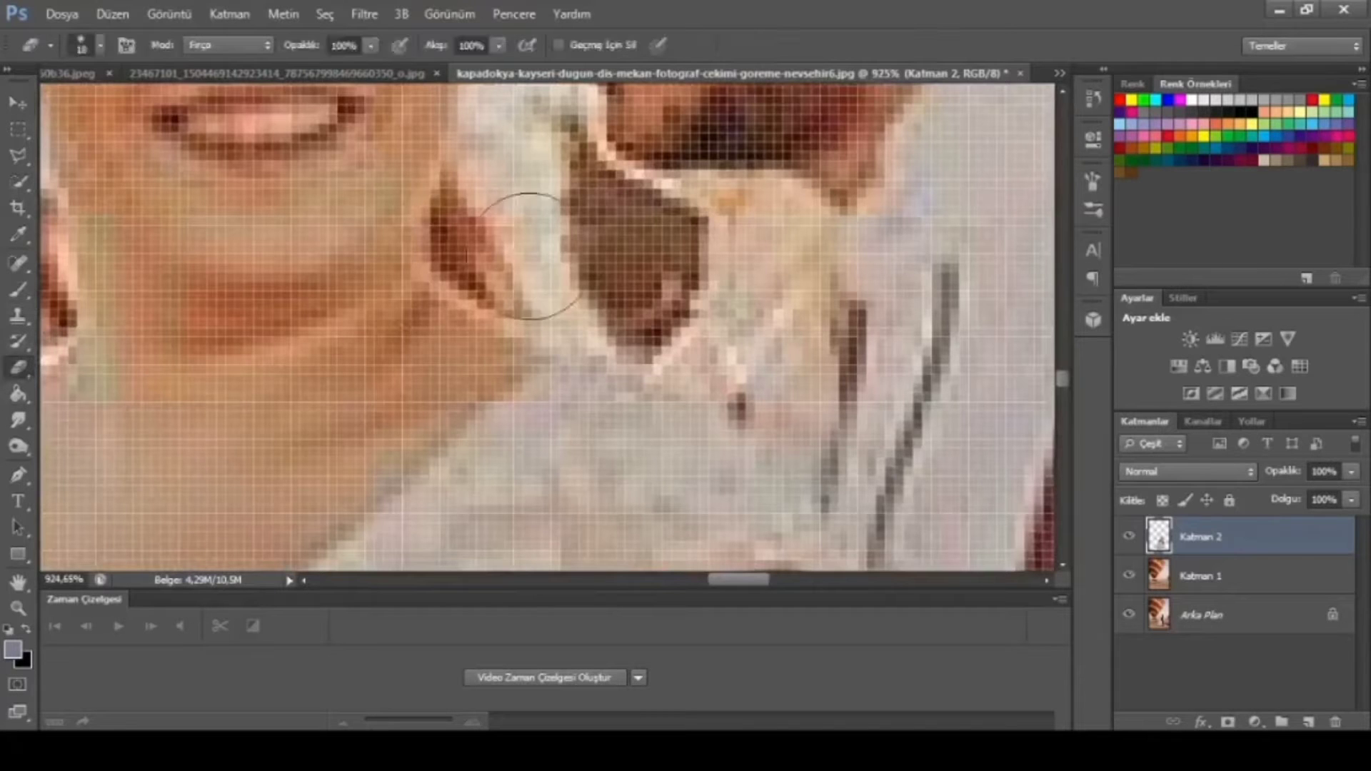
{"action": "mouse_move", "coordinate": [605, 275]}
{"action": "left_mouse_down"}
{"action": "mouse_move", "coordinate": [580, 275]}
{"action": "mouse_move", "coordinate": [654, 232]}
{"action": "mouse_move", "coordinate": [621, 343]}
{"action": "mouse_move", "coordinate": [571, 247]}
{"action": "left_mouse_up"}
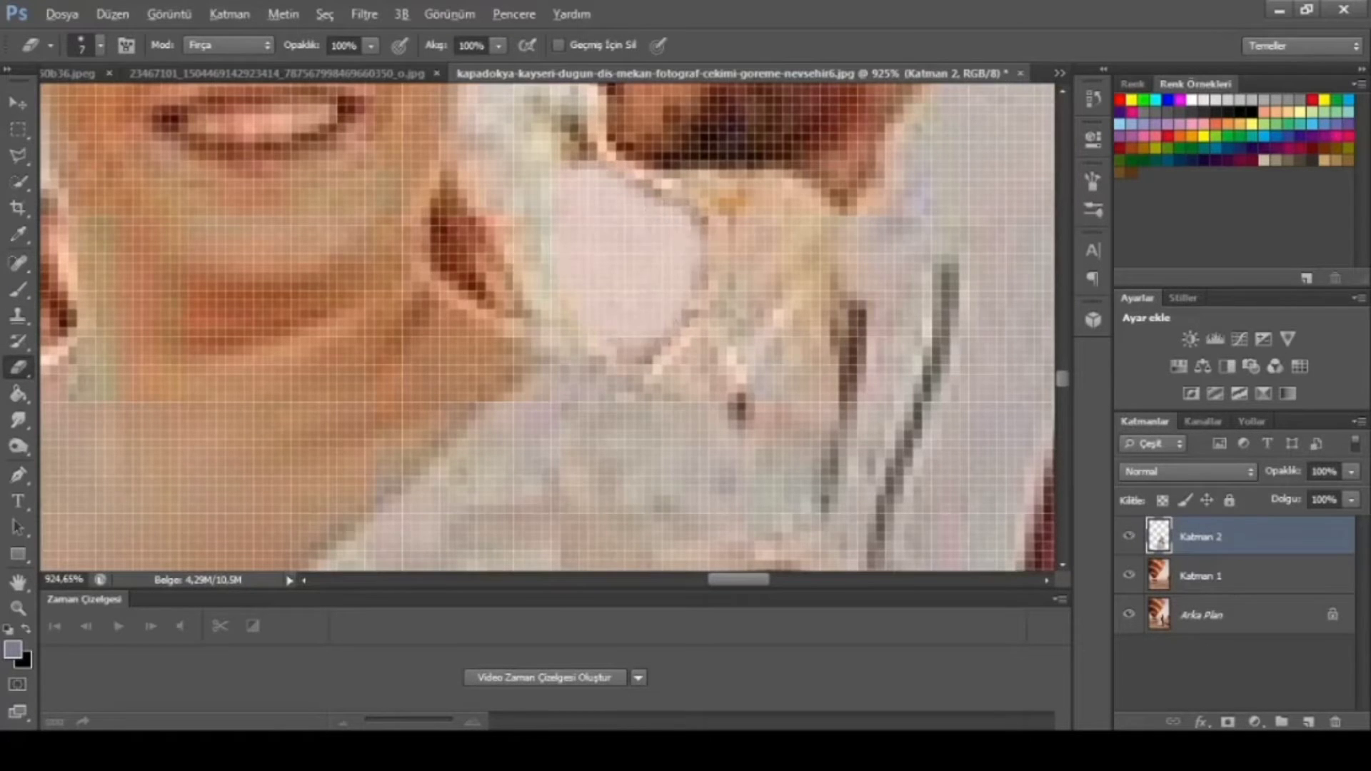
{"action": "scroll", "coordinate": [668, 225], "scroll_direction": "down", "scroll_amount": 3}
{"action": "scroll", "coordinate": [668, 225], "scroll_direction": "down", "scroll_amount": 2}
{"action": "scroll", "coordinate": [668, 225], "scroll_direction": "down", "scroll_amount": 1}
{"action": "scroll", "coordinate": [708, 321], "scroll_direction": "up", "scroll_amount": 2}
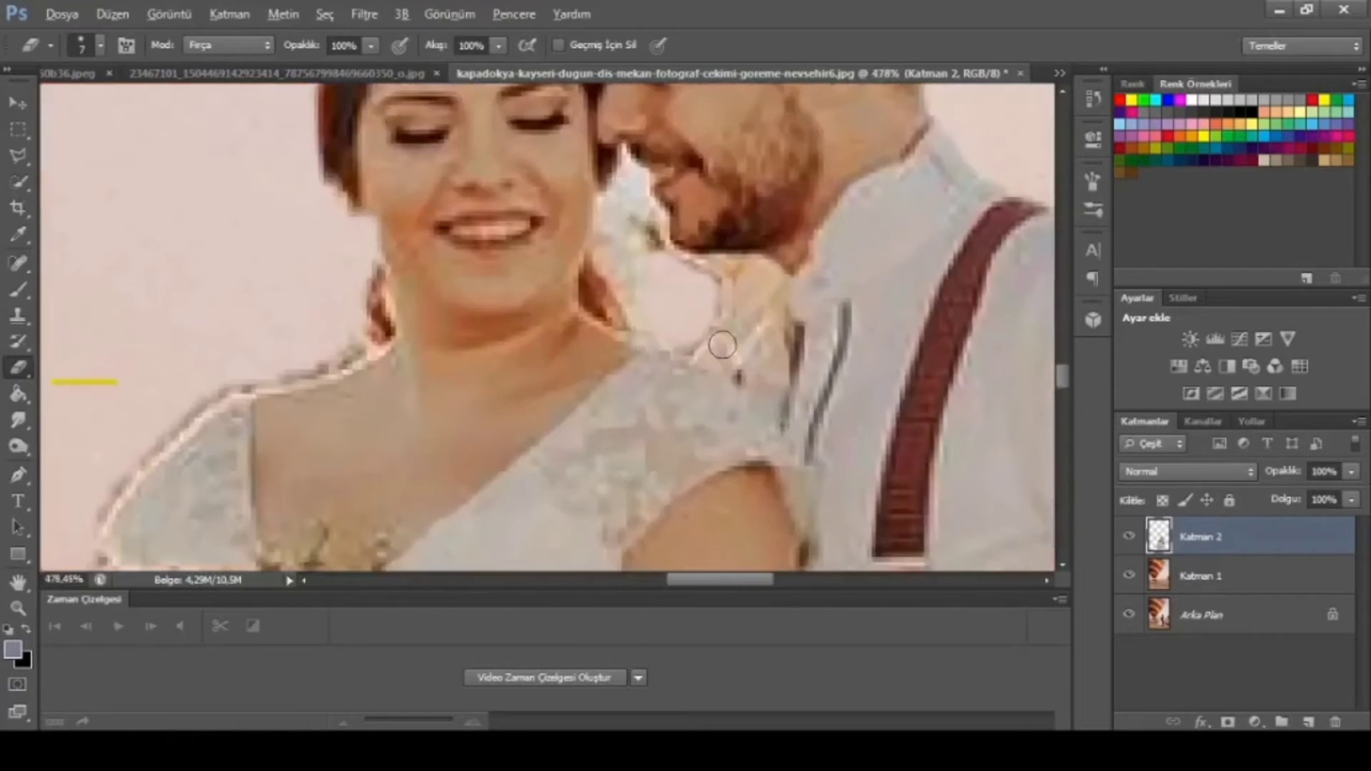
{"action": "scroll", "coordinate": [707, 321], "scroll_direction": "up", "scroll_amount": 2}
- Erase the light fringe beside the bride's neck
{"action": "mouse_move", "coordinate": [684, 336]}
{"action": "left_mouse_down"}
{"action": "mouse_move", "coordinate": [718, 355]}
{"action": "mouse_move", "coordinate": [721, 312]}
{"action": "mouse_move", "coordinate": [765, 257]}
{"action": "mouse_move", "coordinate": [722, 238]}
{"action": "mouse_move", "coordinate": [679, 244]}
{"action": "mouse_move", "coordinate": [628, 199]}
{"action": "mouse_move", "coordinate": [629, 181]}
{"action": "mouse_move", "coordinate": [606, 245]}
{"action": "mouse_move", "coordinate": [564, 190]}
{"action": "mouse_move", "coordinate": [802, 285]}
{"action": "mouse_move", "coordinate": [791, 311]}
{"action": "left_mouse_up"}
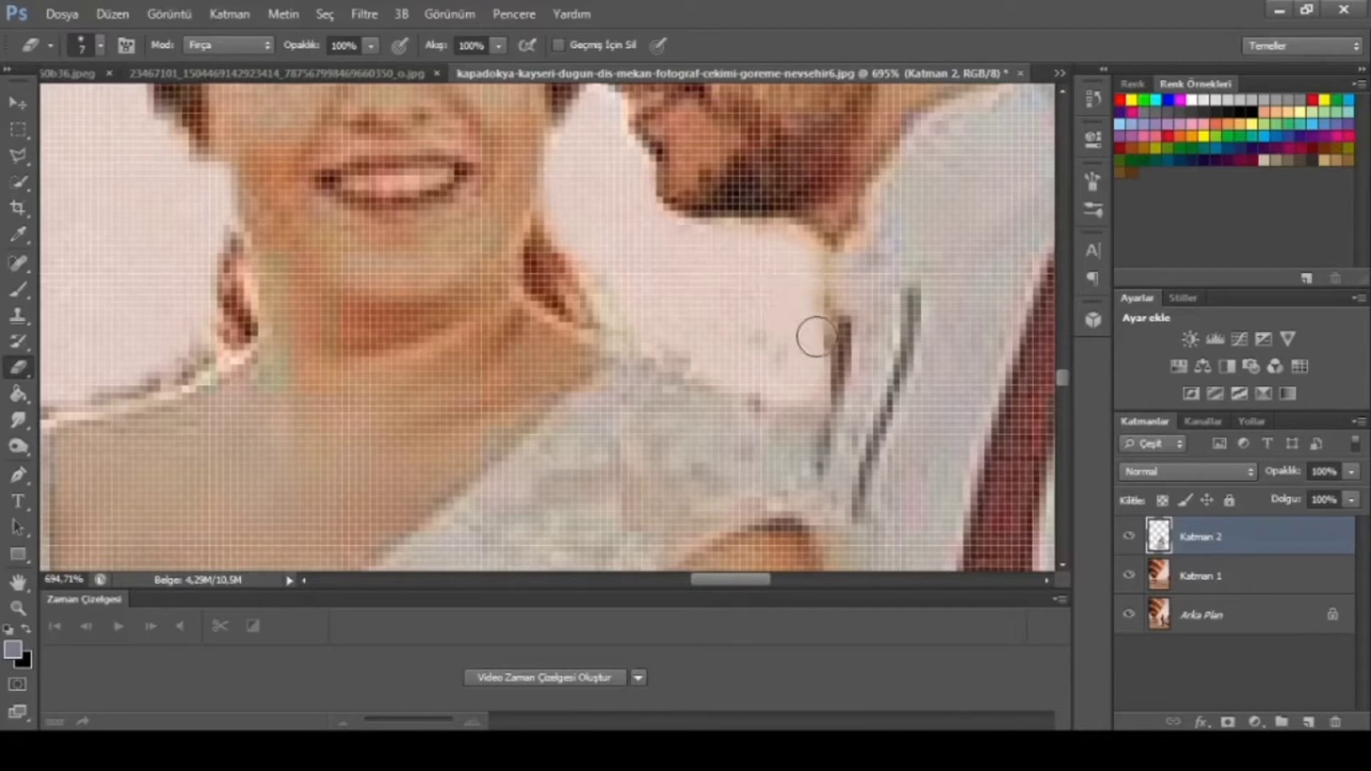
{"action": "scroll", "coordinate": [532, 357], "scroll_direction": "down", "scroll_amount": 3}
{"action": "scroll", "coordinate": [532, 357], "scroll_direction": "down", "scroll_amount": 1}
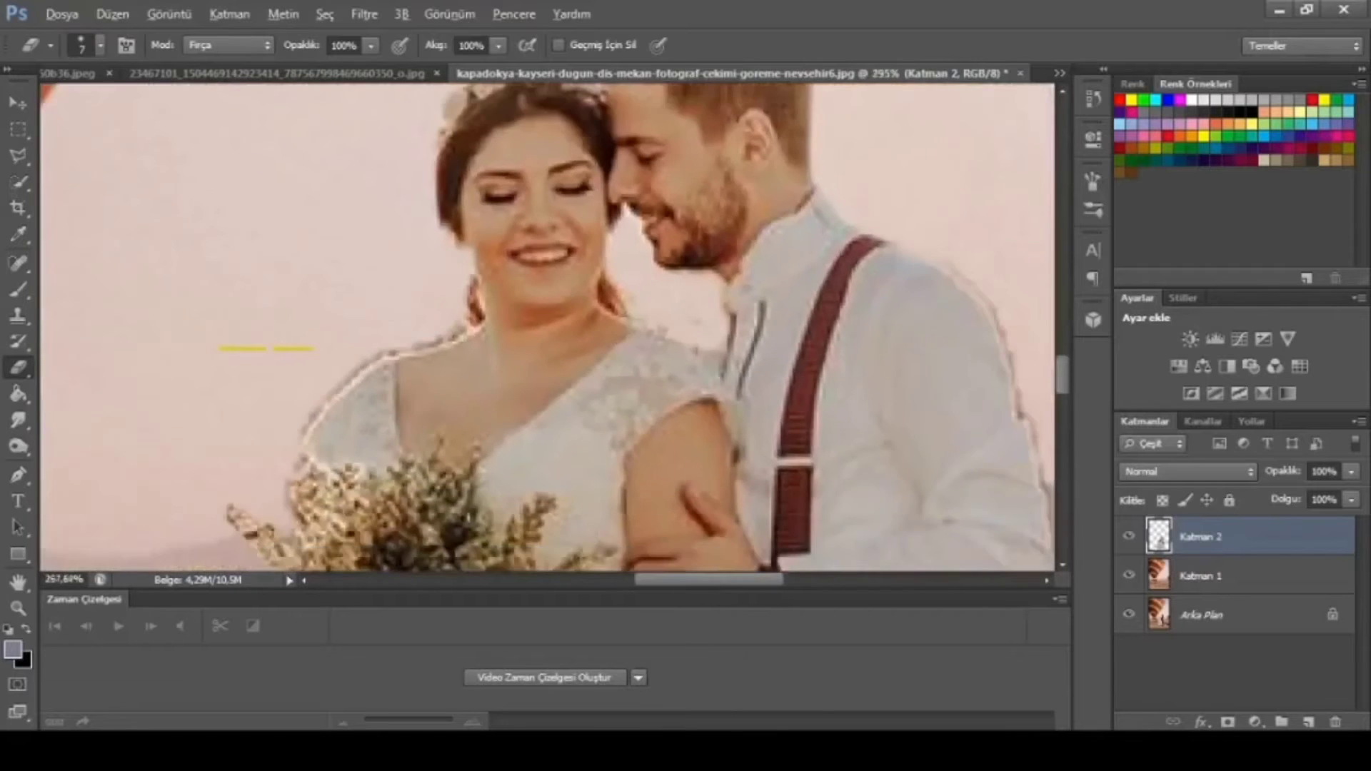
{"action": "scroll", "coordinate": [532, 357], "scroll_direction": "down", "scroll_amount": 2}
{"action": "scroll", "coordinate": [532, 357], "scroll_direction": "down", "scroll_amount": 2}
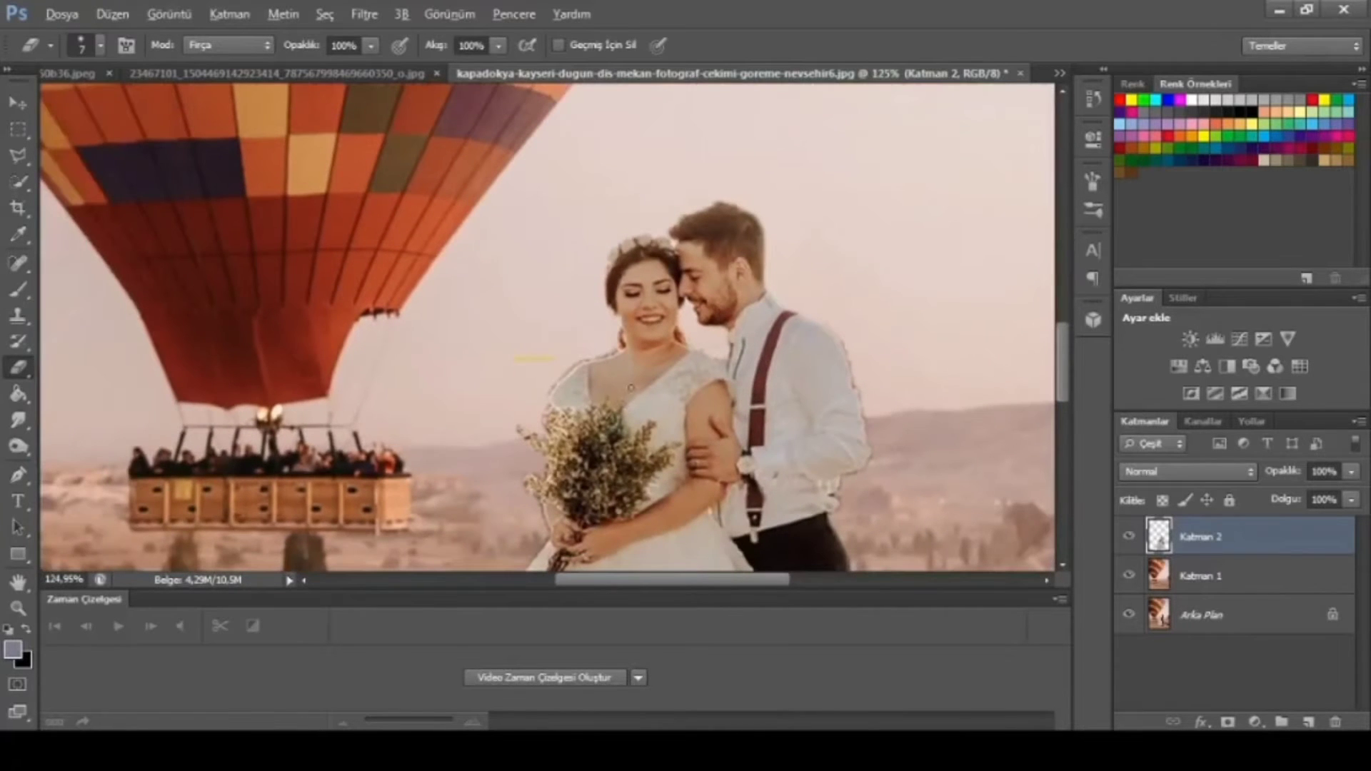
{"action": "scroll", "coordinate": [558, 372], "scroll_direction": "up", "scroll_amount": 2}
{"action": "scroll", "coordinate": [558, 372], "scroll_direction": "up", "scroll_amount": 2}
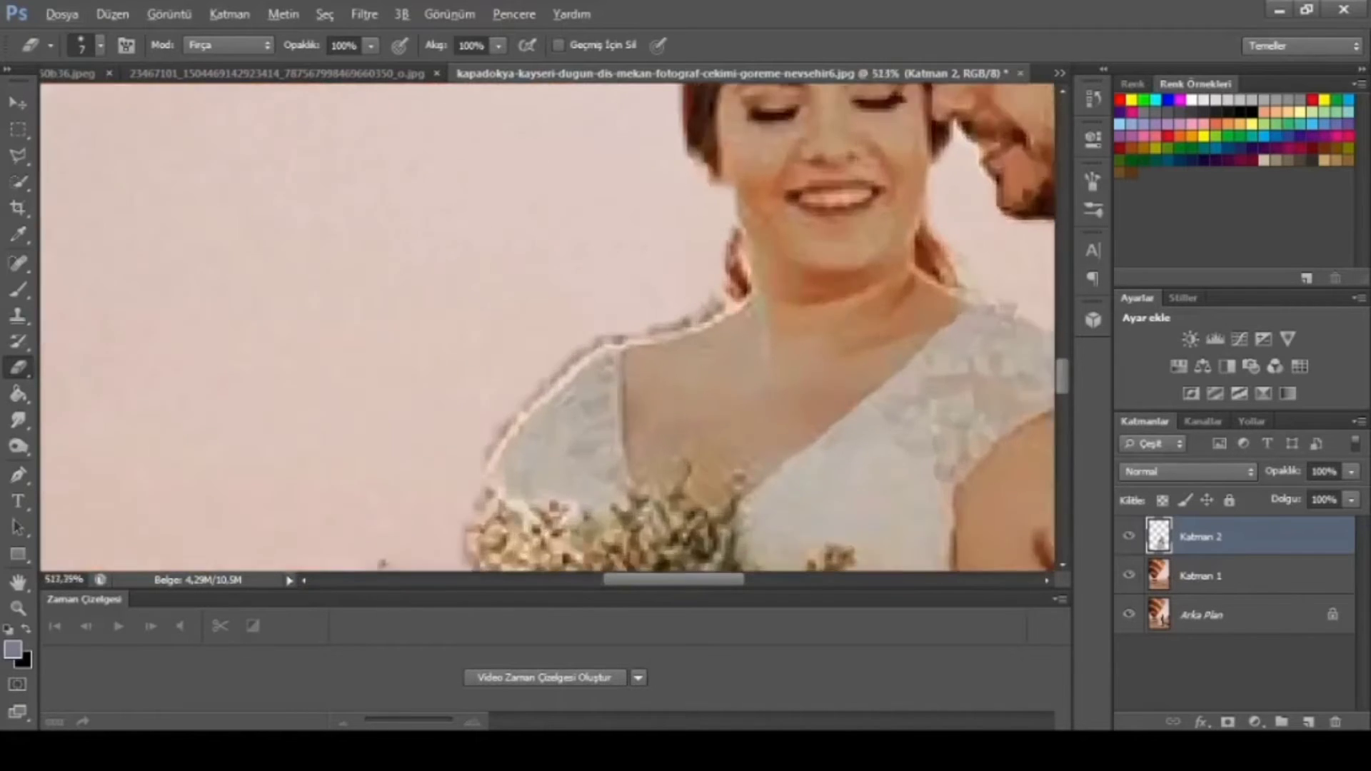
{"action": "scroll", "coordinate": [587, 325], "scroll_direction": "up", "scroll_amount": 4}
{"action": "scroll", "coordinate": [672, 291], "scroll_direction": "up", "scroll_amount": 2}
- Erase the leftover fringe along the bride's and the groom's shoulders
{"action": "mouse_move", "coordinate": [712, 248]}
{"action": "left_mouse_down"}
{"action": "mouse_move", "coordinate": [765, 221]}
{"action": "mouse_move", "coordinate": [741, 254]}
{"action": "mouse_move", "coordinate": [590, 297]}
{"action": "left_mouse_up"}
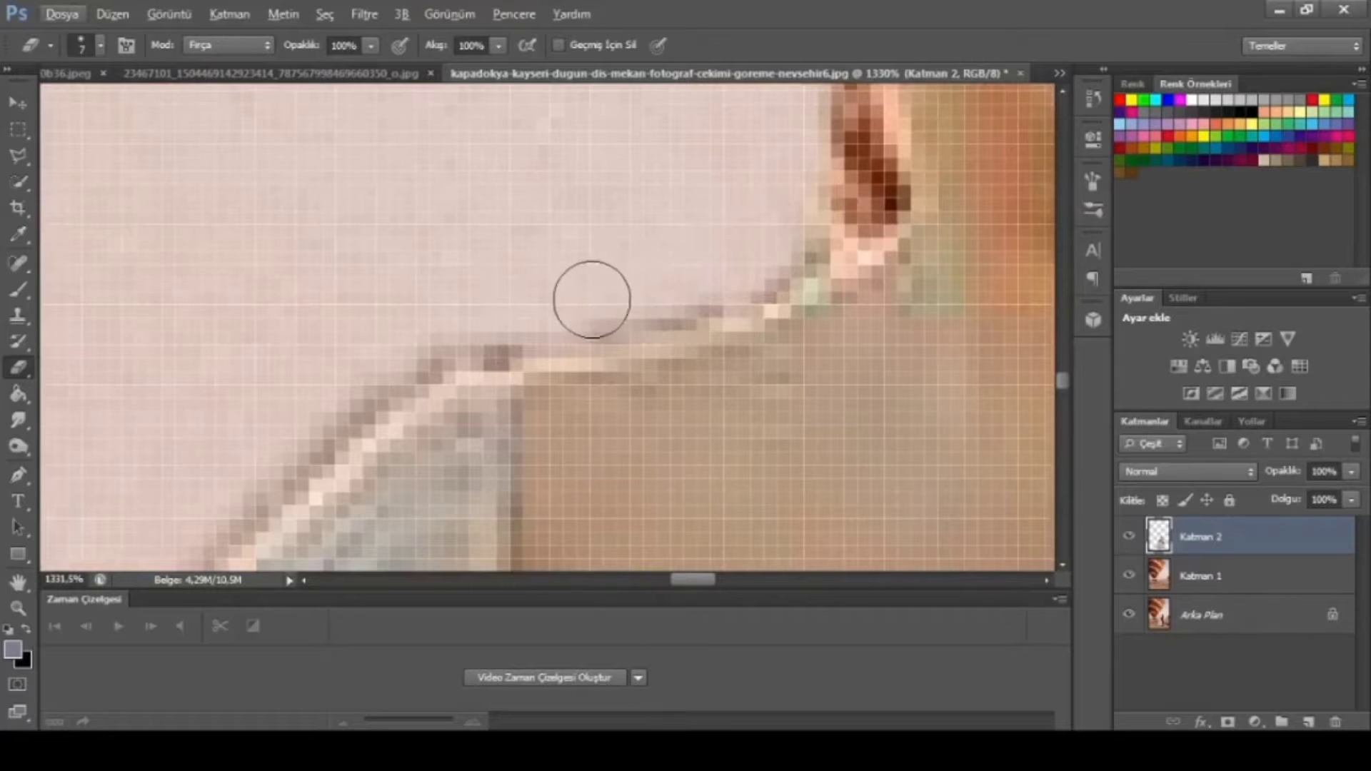
{"action": "scroll", "coordinate": [712, 258], "scroll_direction": "down", "scroll_amount": 2}
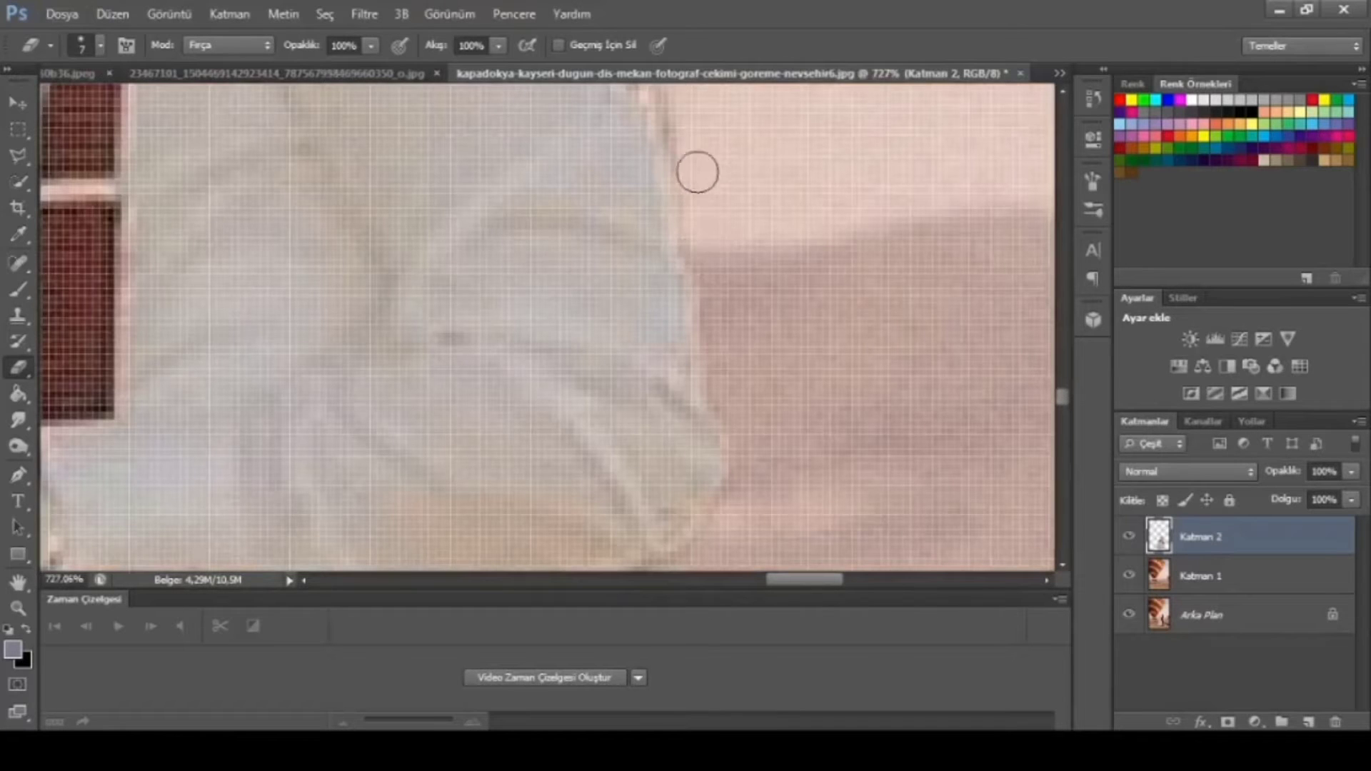
{"action": "scroll", "coordinate": [693, 214], "scroll_direction": "up", "scroll_amount": 2}
{"action": "scroll", "coordinate": [665, 247], "scroll_direction": "up", "scroll_amount": 2}
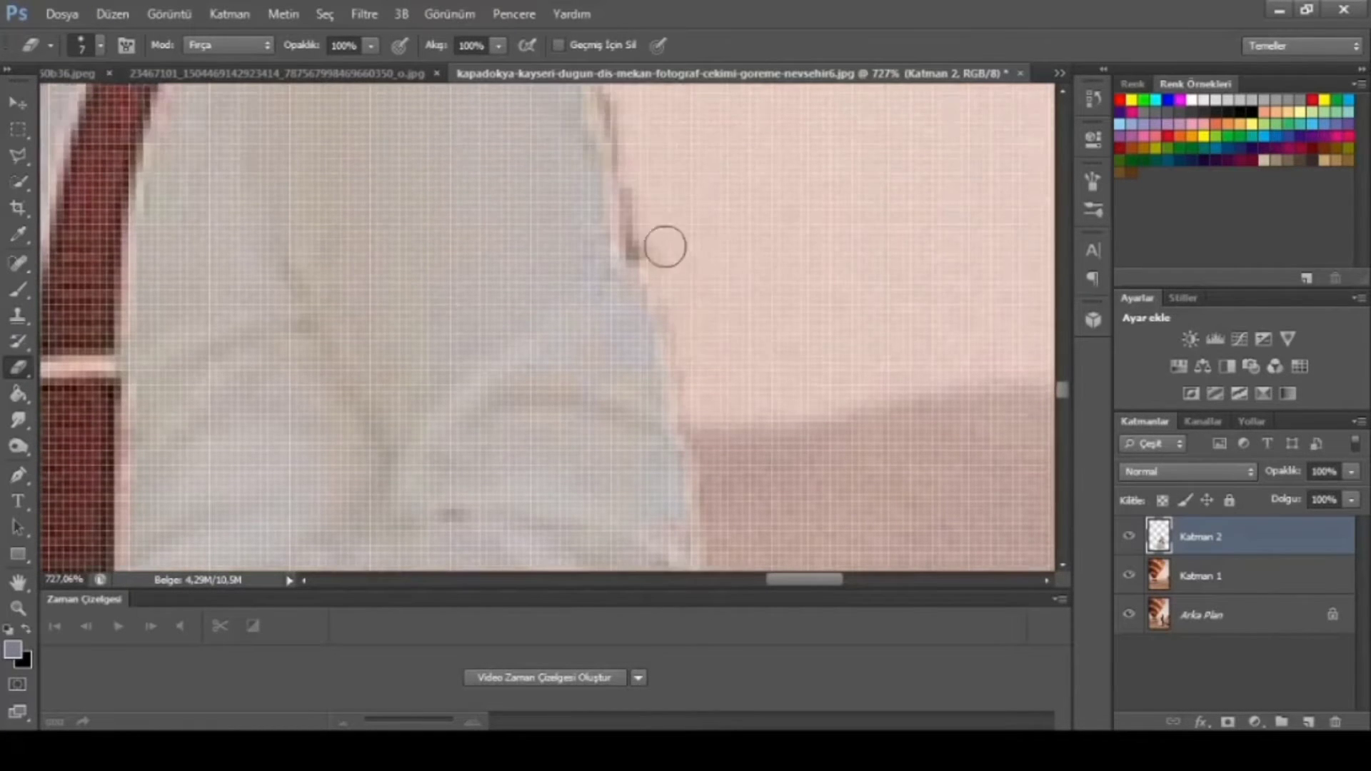
{"action": "left_click_drag", "start_coordinate": [645, 241], "coordinate": [620, 123]}
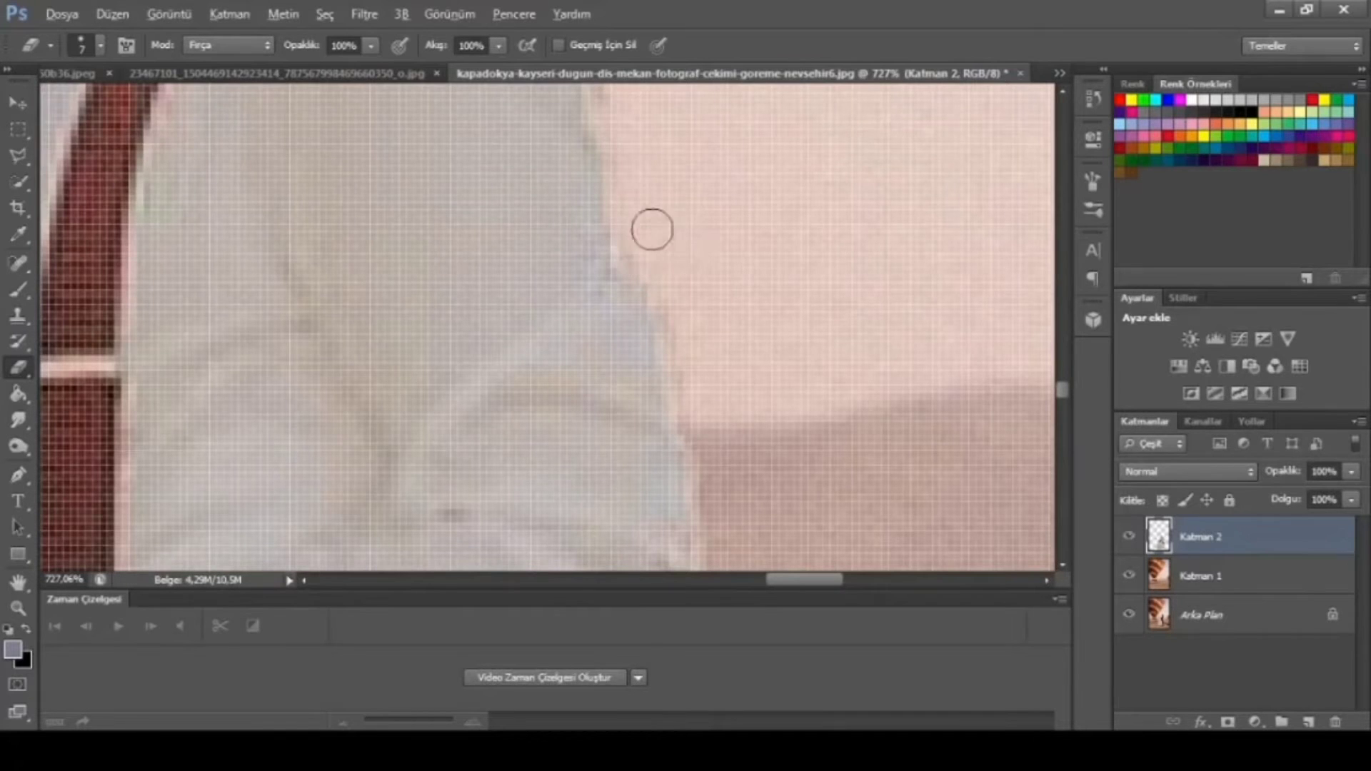
{"action": "scroll", "coordinate": [603, 287], "scroll_direction": "down", "scroll_amount": 2}
{"action": "scroll", "coordinate": [615, 280], "scroll_direction": "up", "scroll_amount": 2}
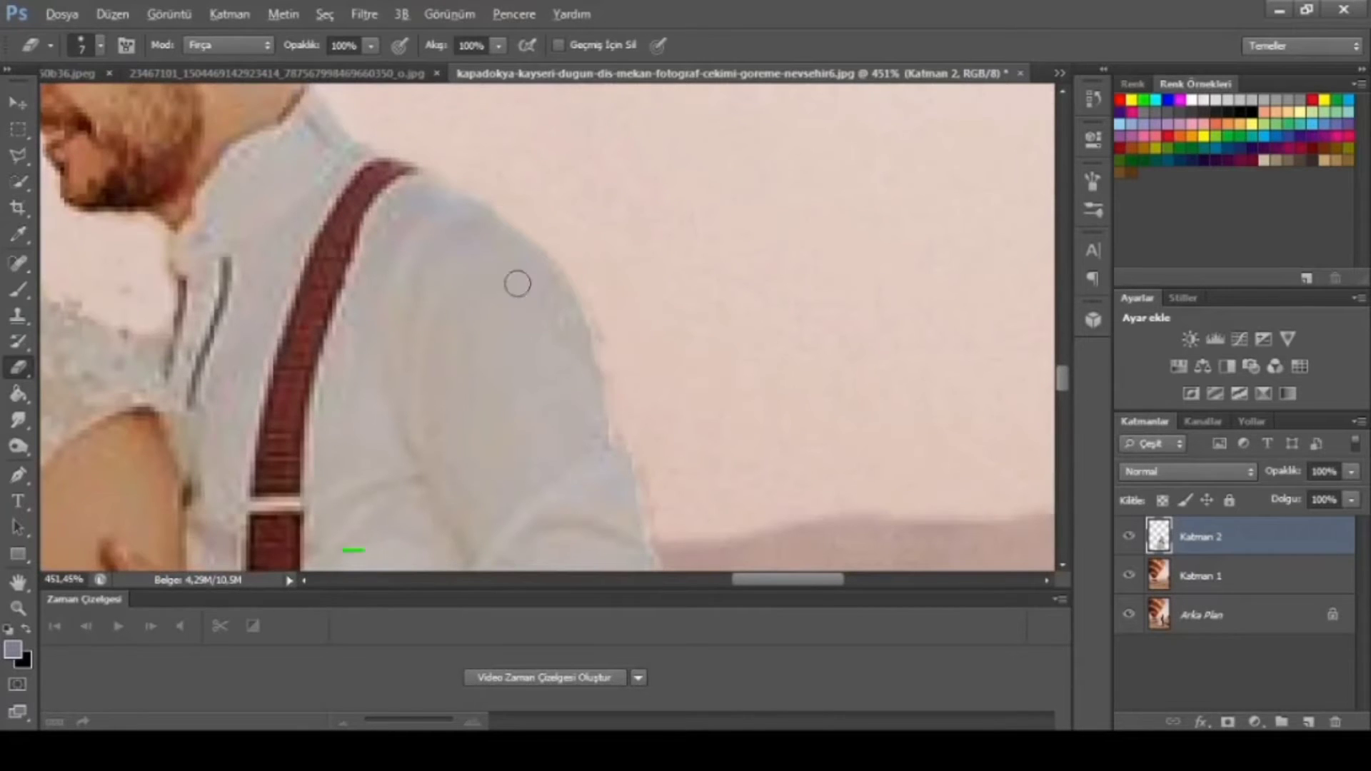
{"action": "scroll", "coordinate": [518, 284], "scroll_direction": "down", "scroll_amount": 3}
{"action": "scroll", "coordinate": [450, 329], "scroll_direction": "down", "scroll_amount": 2}
{"action": "scroll", "coordinate": [357, 393], "scroll_direction": "down", "scroll_amount": 1}
{"action": "scroll", "coordinate": [261, 453], "scroll_direction": "down", "scroll_amount": 1}
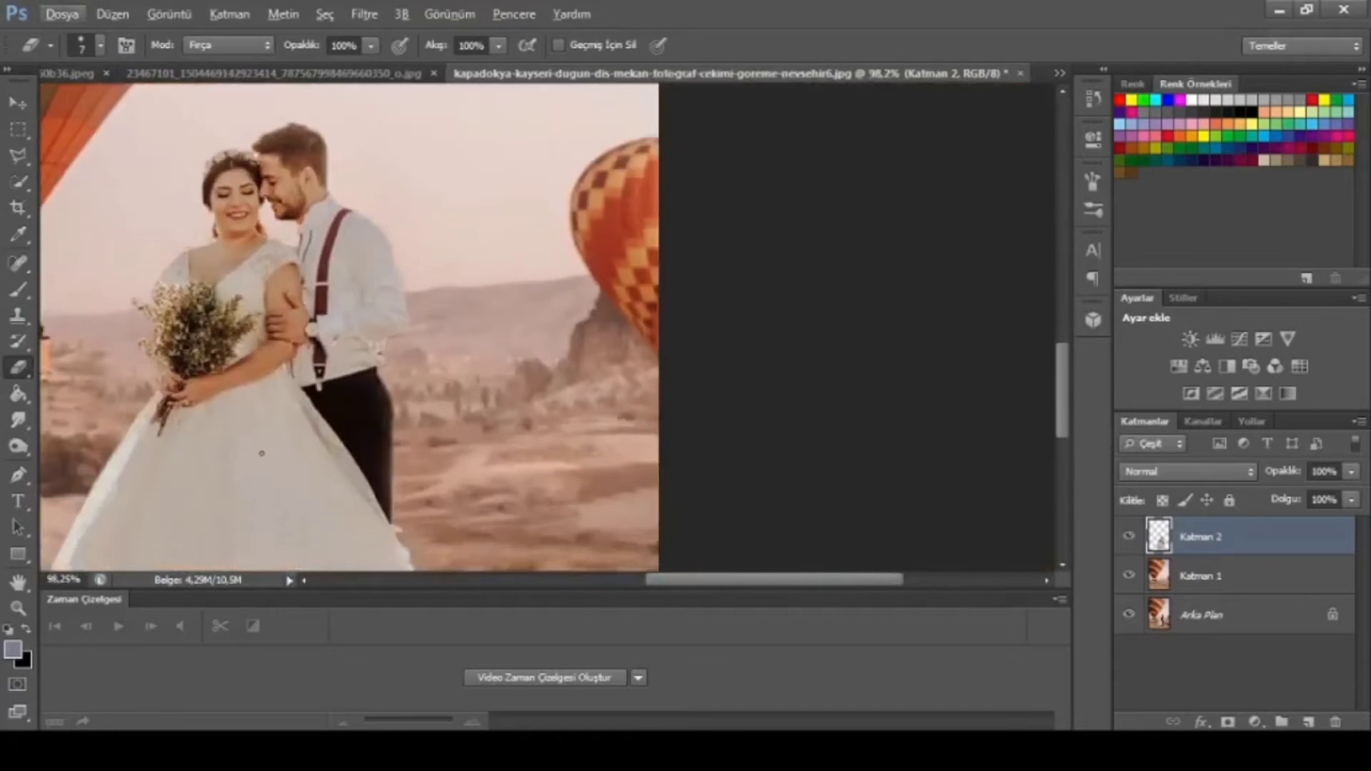
{"action": "scroll", "coordinate": [348, 409], "scroll_direction": "down", "scroll_amount": 2}
{"action": "scroll", "coordinate": [386, 477], "scroll_direction": "up", "scroll_amount": 5}
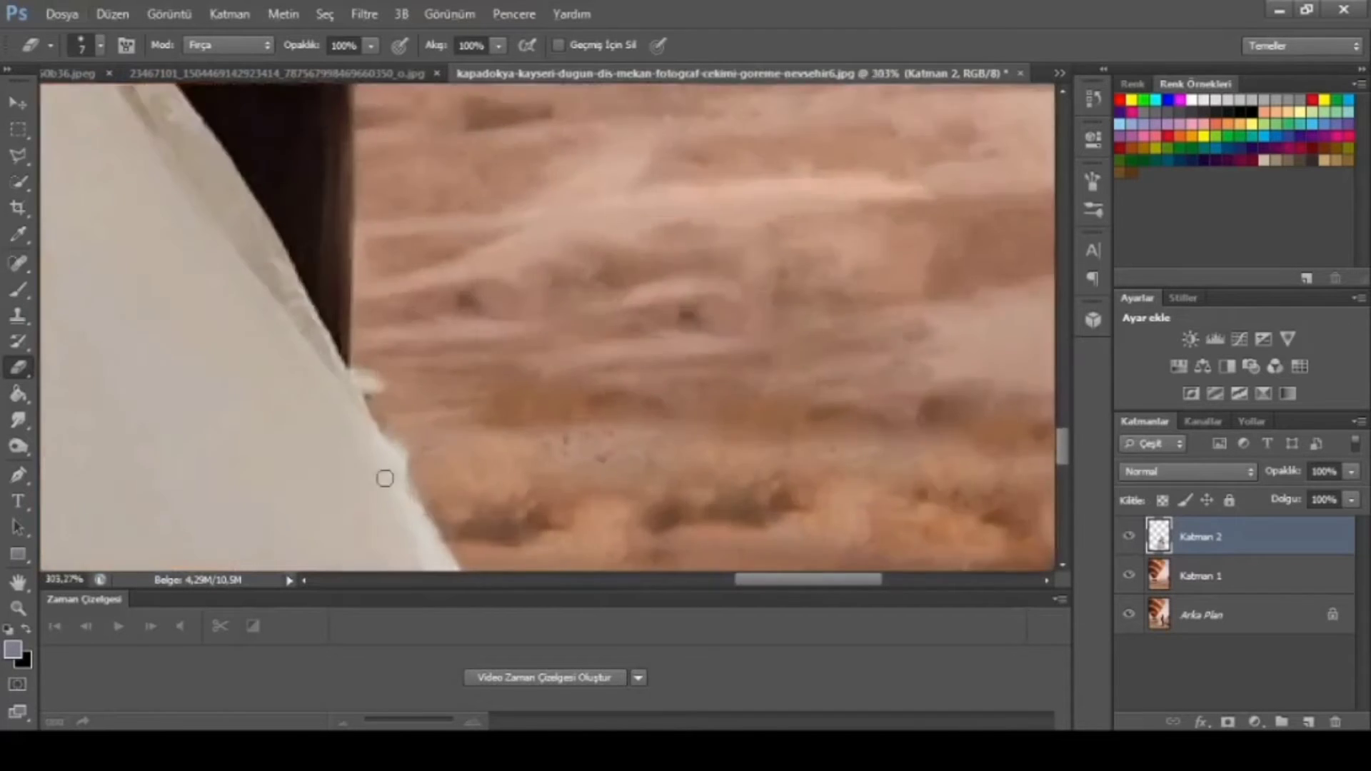
{"action": "scroll", "coordinate": [428, 464], "scroll_direction": "up", "scroll_amount": 3}
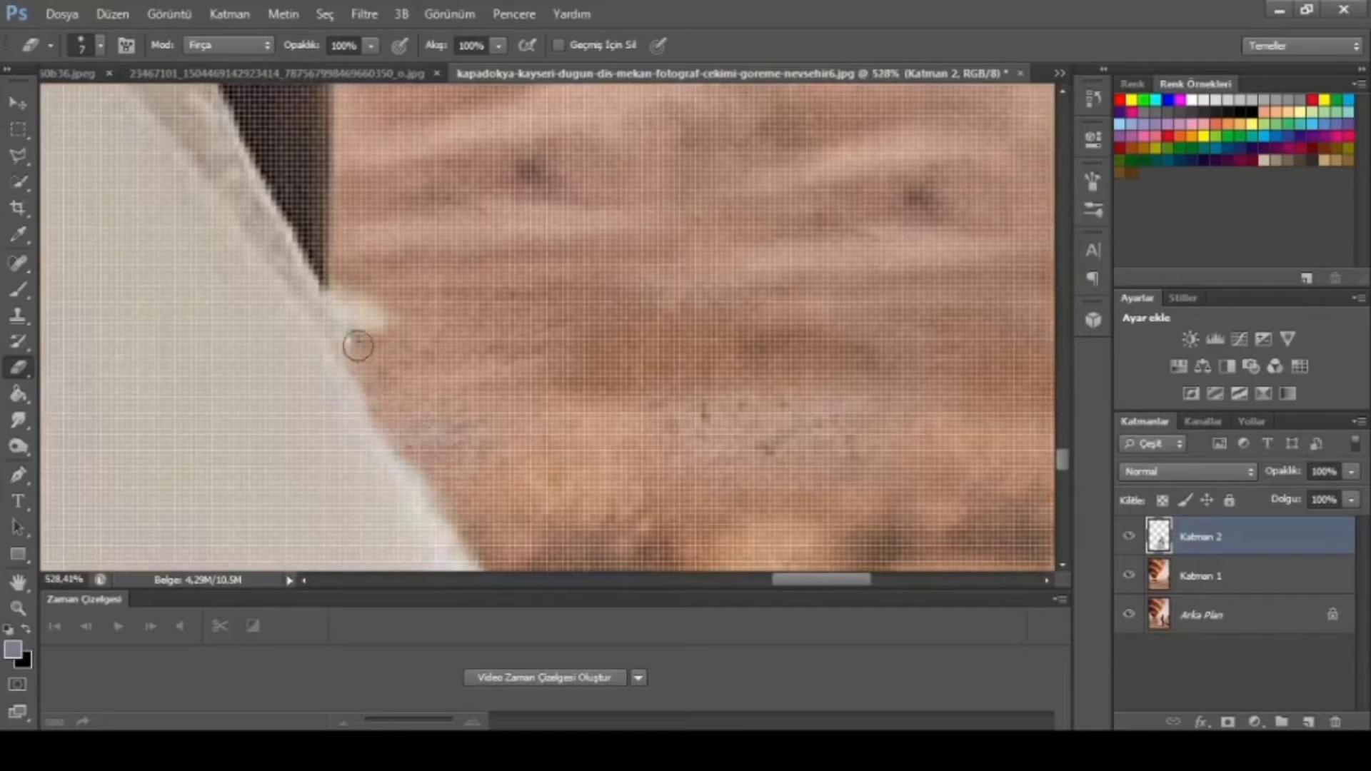
- Clean the light fringe off the dress edge
{"action": "left_click_drag", "start_coordinate": [358, 346], "coordinate": [345, 301]}
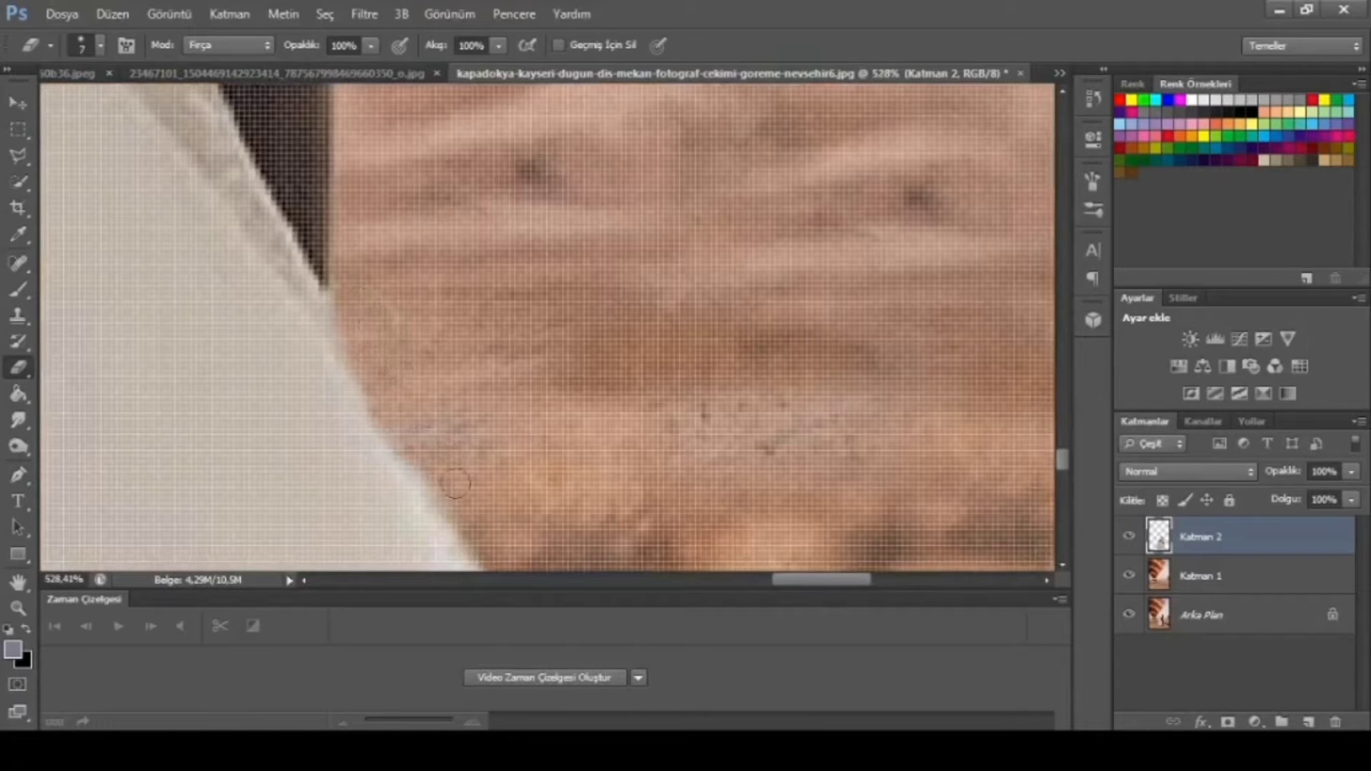
{"action": "scroll", "coordinate": [349, 273], "scroll_direction": "down", "scroll_amount": 3}
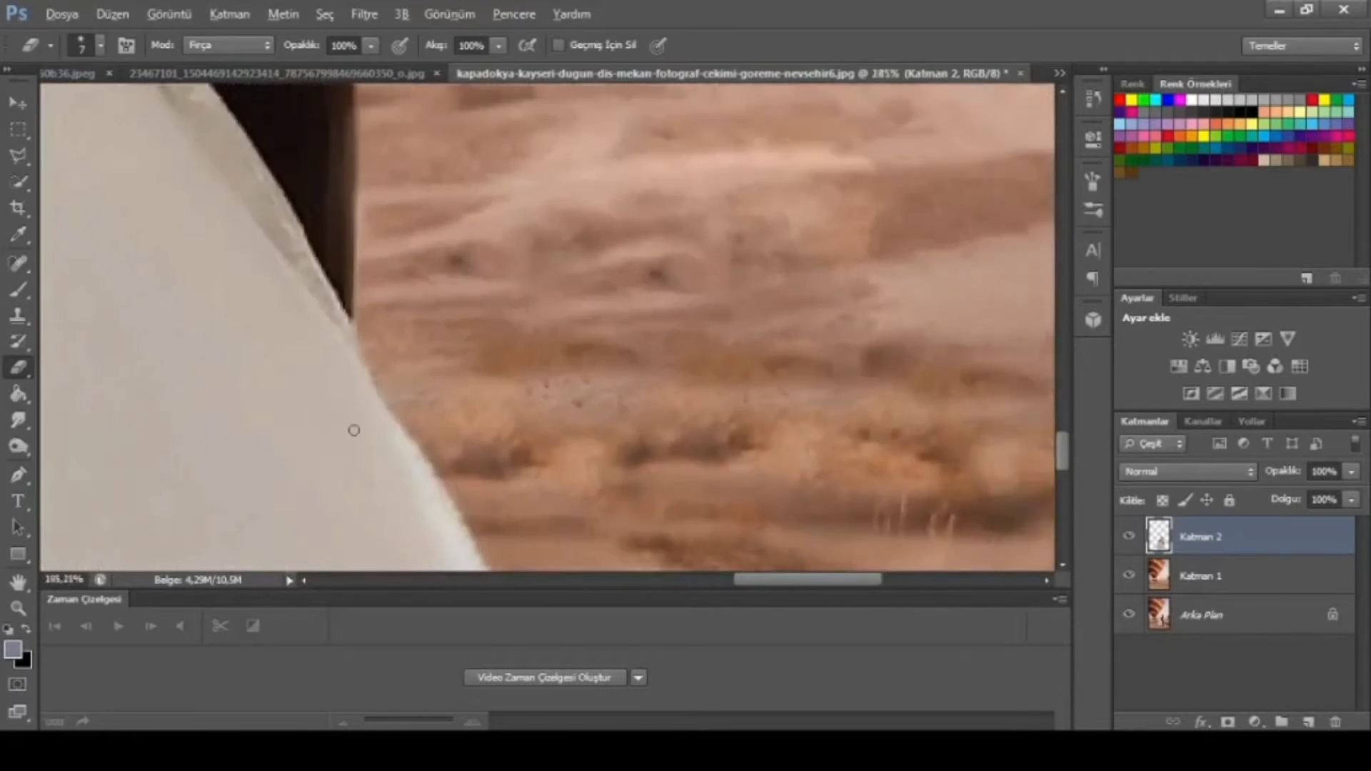
{"action": "scroll", "coordinate": [355, 429], "scroll_direction": "down", "scroll_amount": 3}
{"action": "left_click_drag", "start_coordinate": [776, 582], "coordinate": [651, 583]}
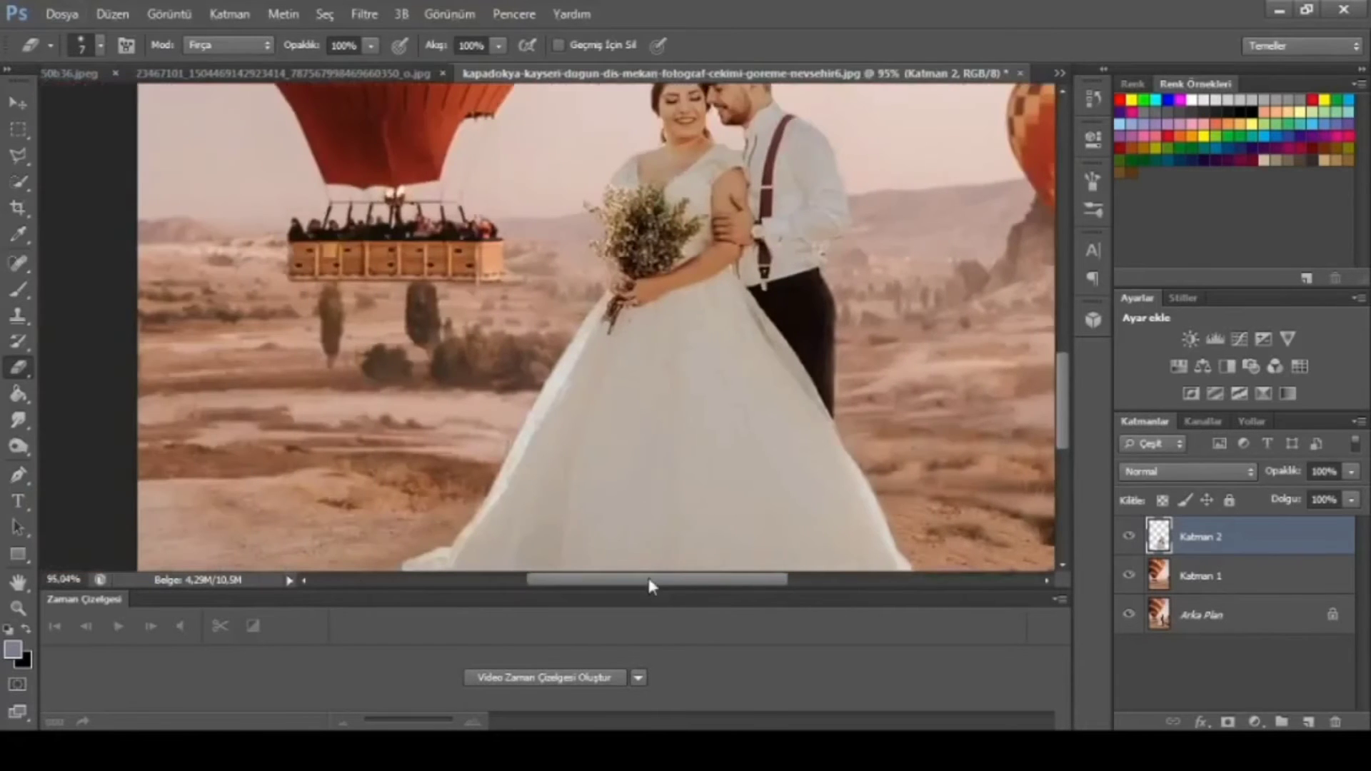
{"action": "scroll", "coordinate": [558, 444], "scroll_direction": "up", "scroll_amount": 3}
{"action": "scroll", "coordinate": [557, 444], "scroll_direction": "up", "scroll_amount": 2}
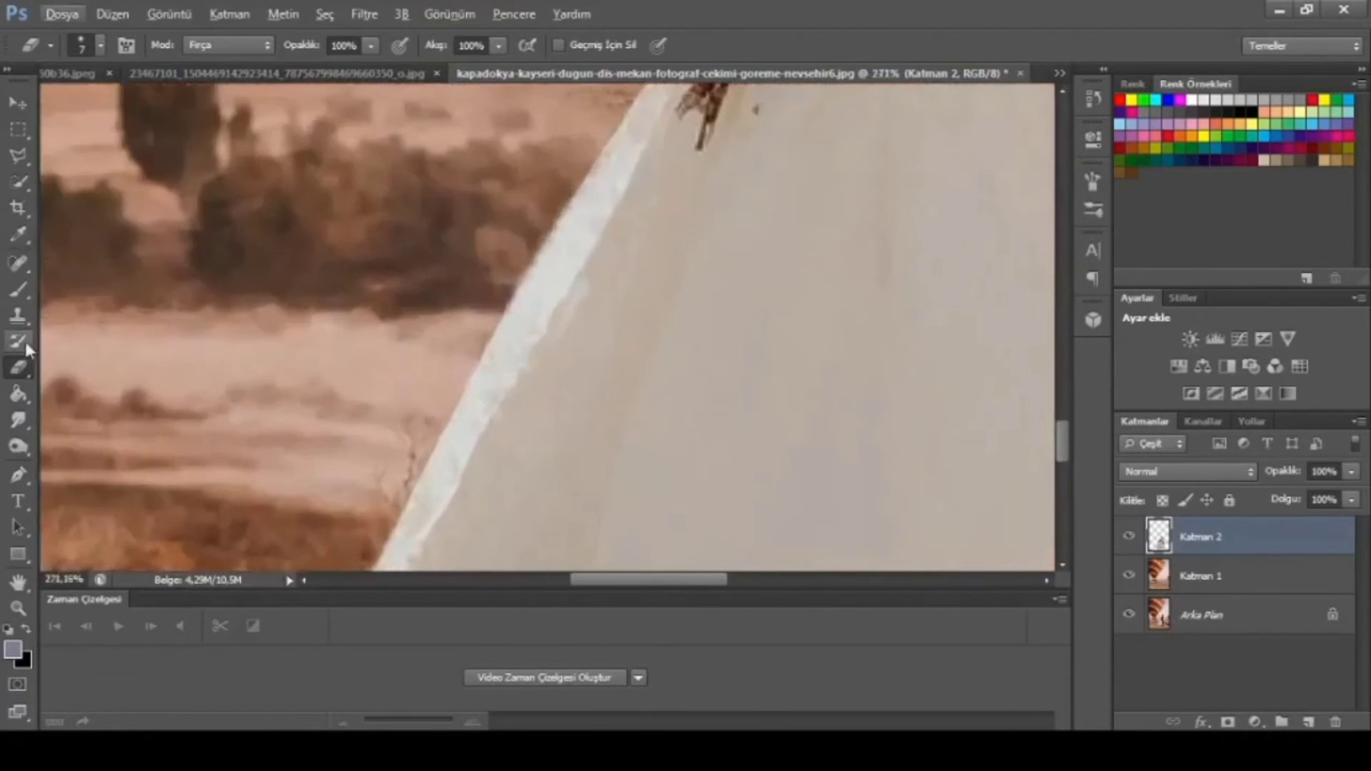
- Clone Stamp with an enlarged brush, sampled from the dress, over the bright skirt edge and hem
{"action": "left_click", "coordinate": [19, 320]}
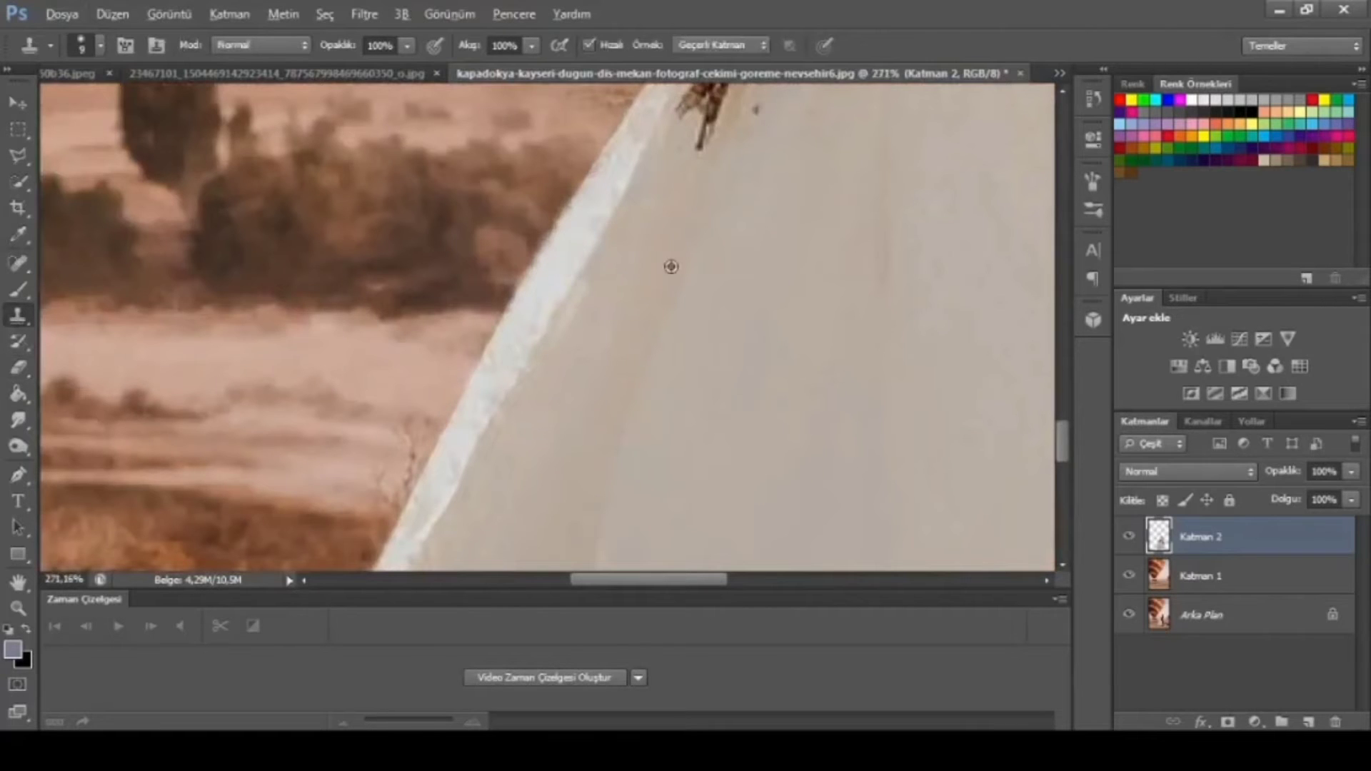
{"action": "left_click_drag", "start_coordinate": [672, 267], "coordinate": [720, 280]}
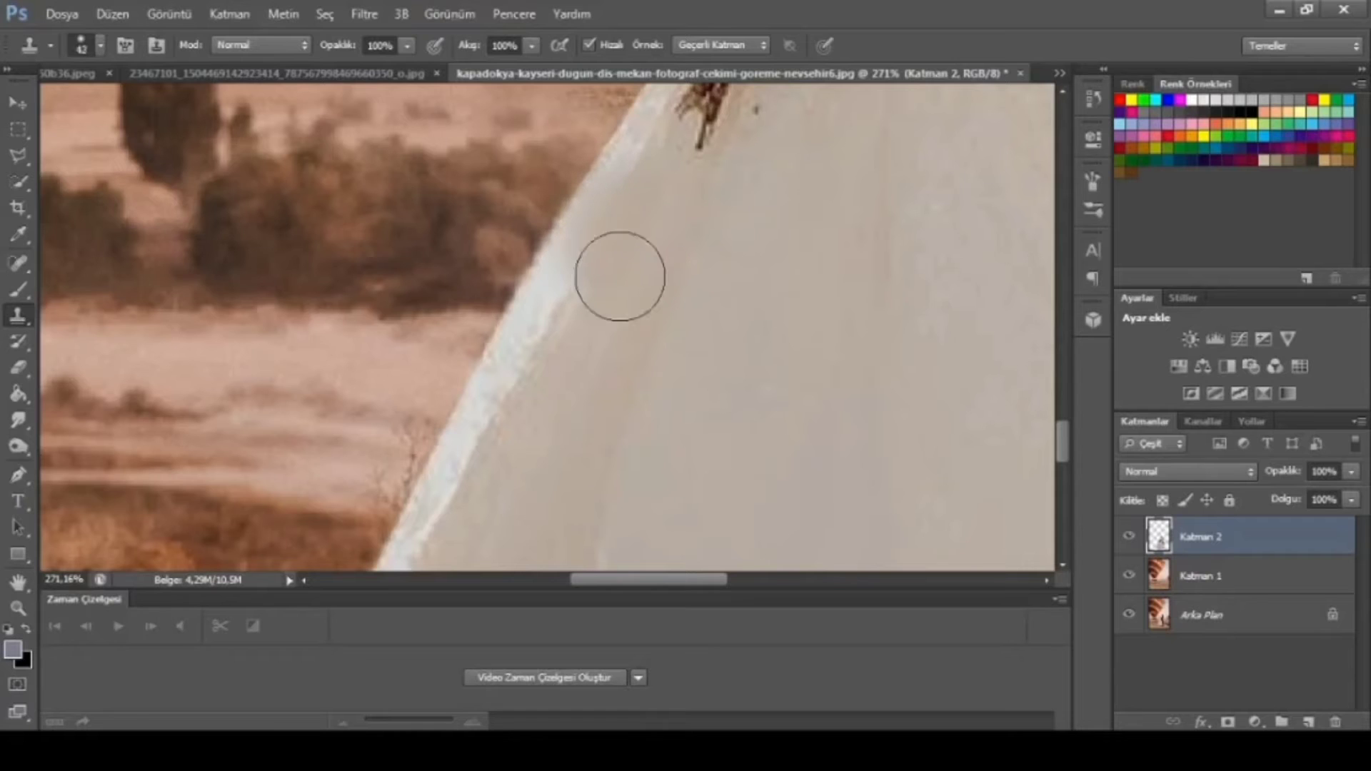
{"action": "left_click", "coordinate": [738, 360], "text": "alt"}
{"action": "mouse_move", "coordinate": [591, 297]}
{"action": "left_mouse_down"}
{"action": "mouse_move", "coordinate": [563, 303]}
{"action": "mouse_move", "coordinate": [460, 533]}
{"action": "left_mouse_up"}
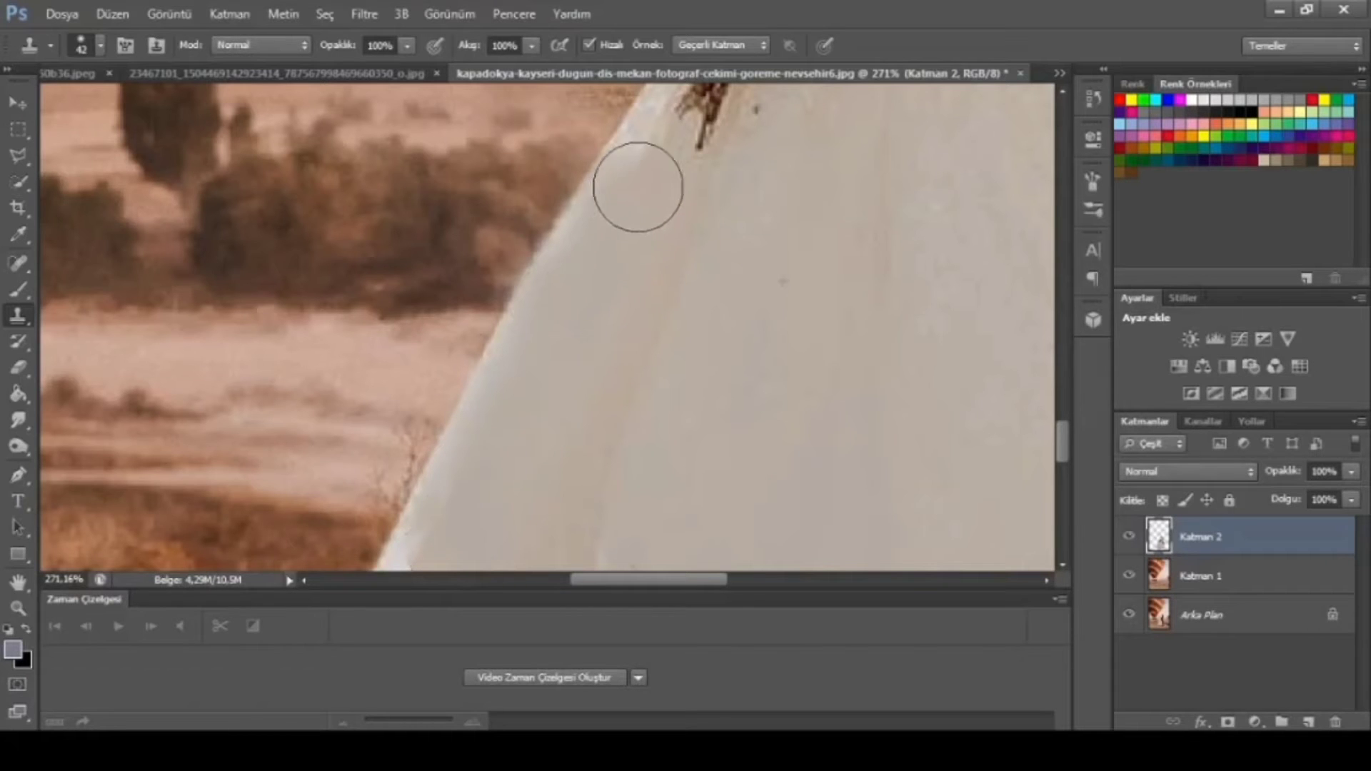
{"action": "scroll", "coordinate": [642, 294], "scroll_direction": "down", "scroll_amount": 5}
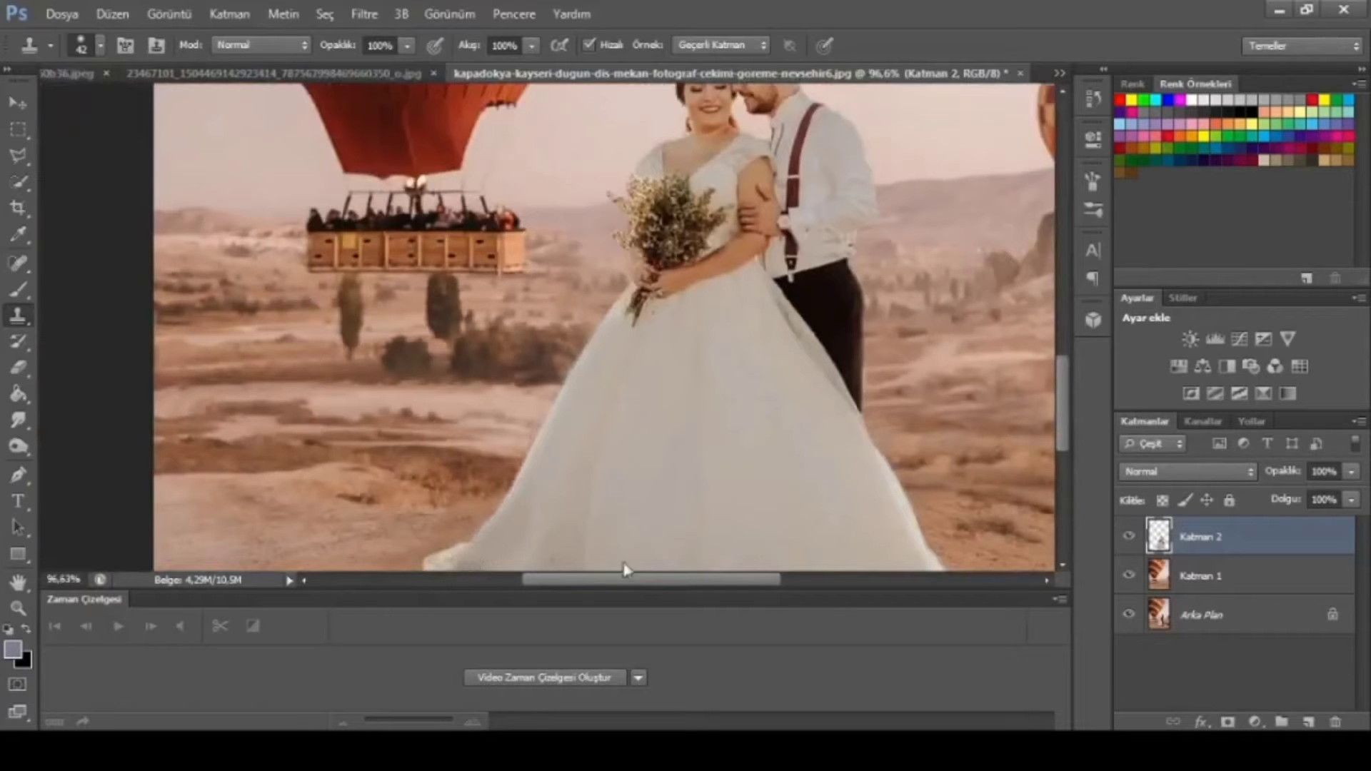
{"action": "scroll", "coordinate": [636, 514], "scroll_direction": "down", "scroll_amount": 2}
{"action": "scroll", "coordinate": [636, 486], "scroll_direction": "down", "scroll_amount": 1}
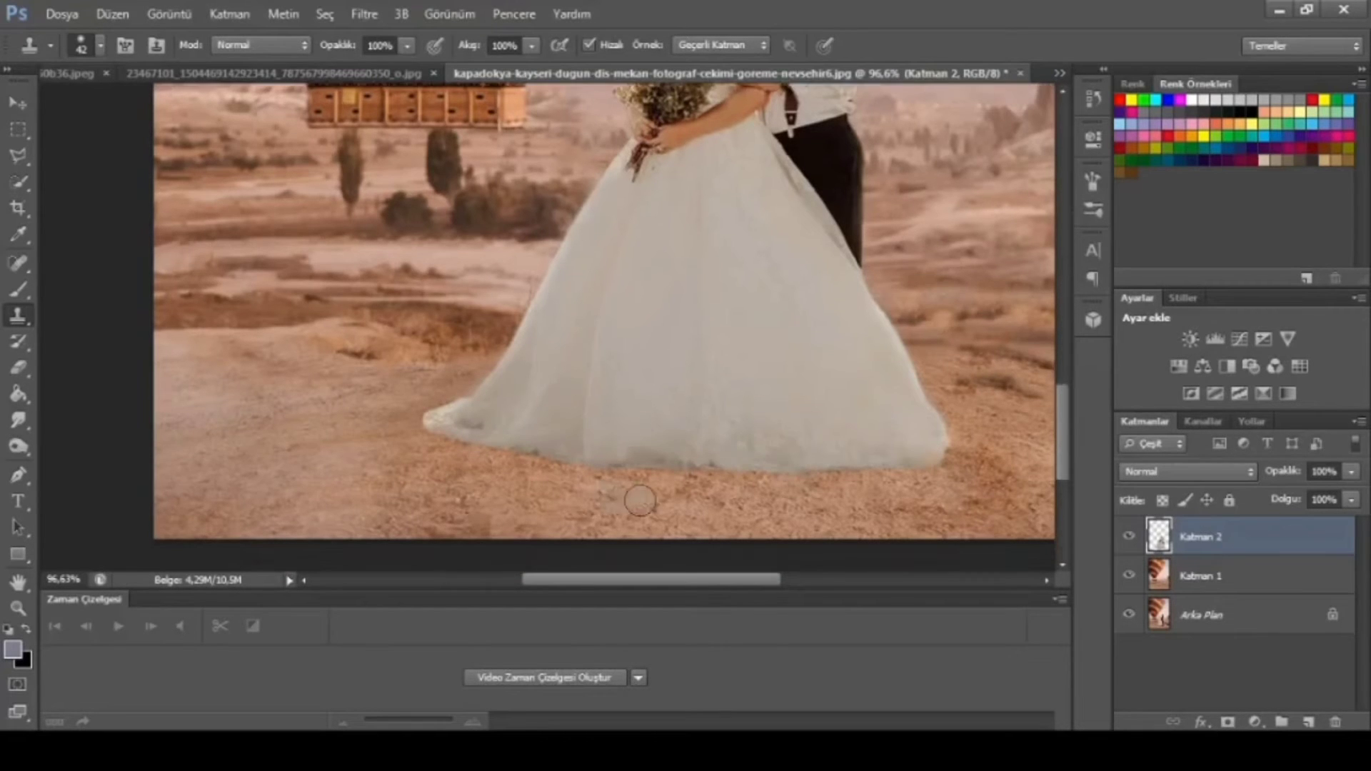
{"action": "scroll", "coordinate": [495, 468], "scroll_direction": "up", "scroll_amount": 2}
{"action": "scroll", "coordinate": [279, 362], "scroll_direction": "up", "scroll_amount": 2}
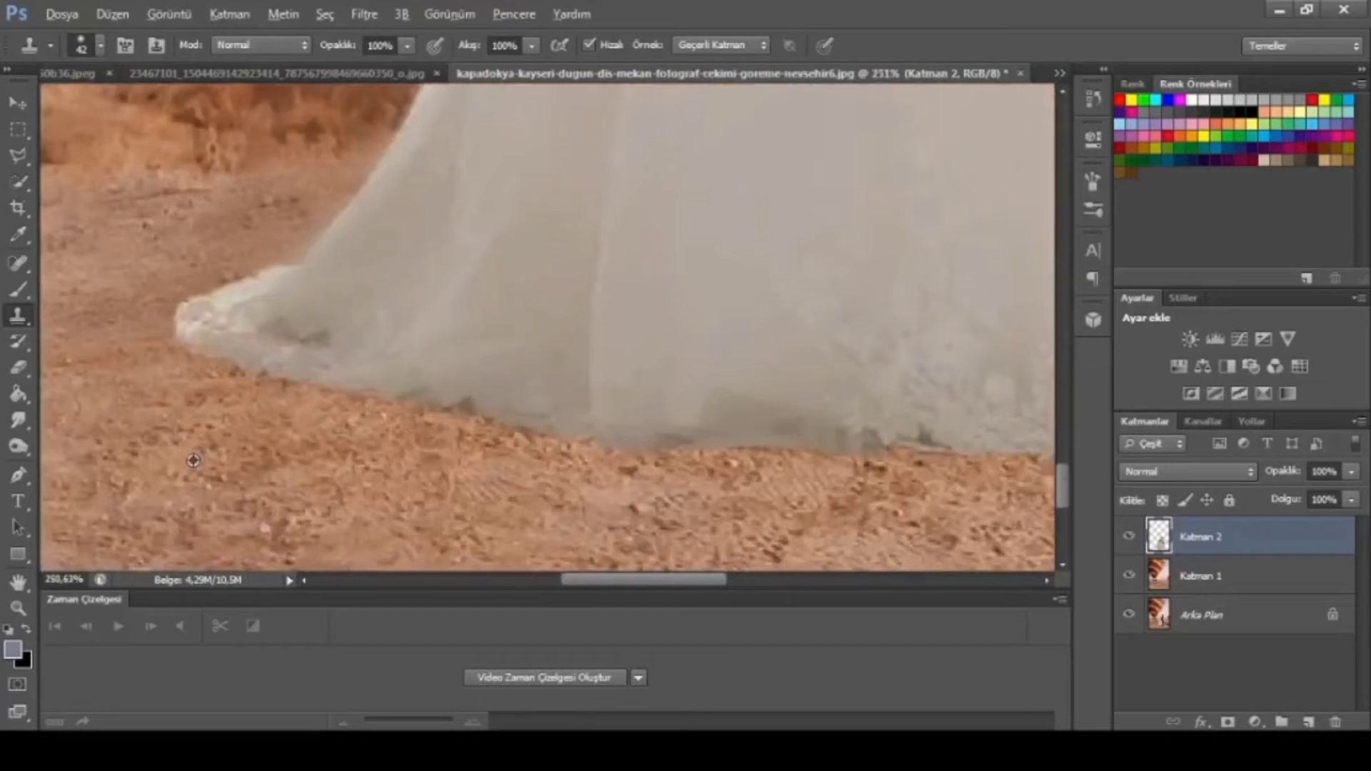
- On Katman 2, clone soil texture over the dress's bottom edge beside the hem
{"action": "left_click", "coordinate": [1228, 589]}
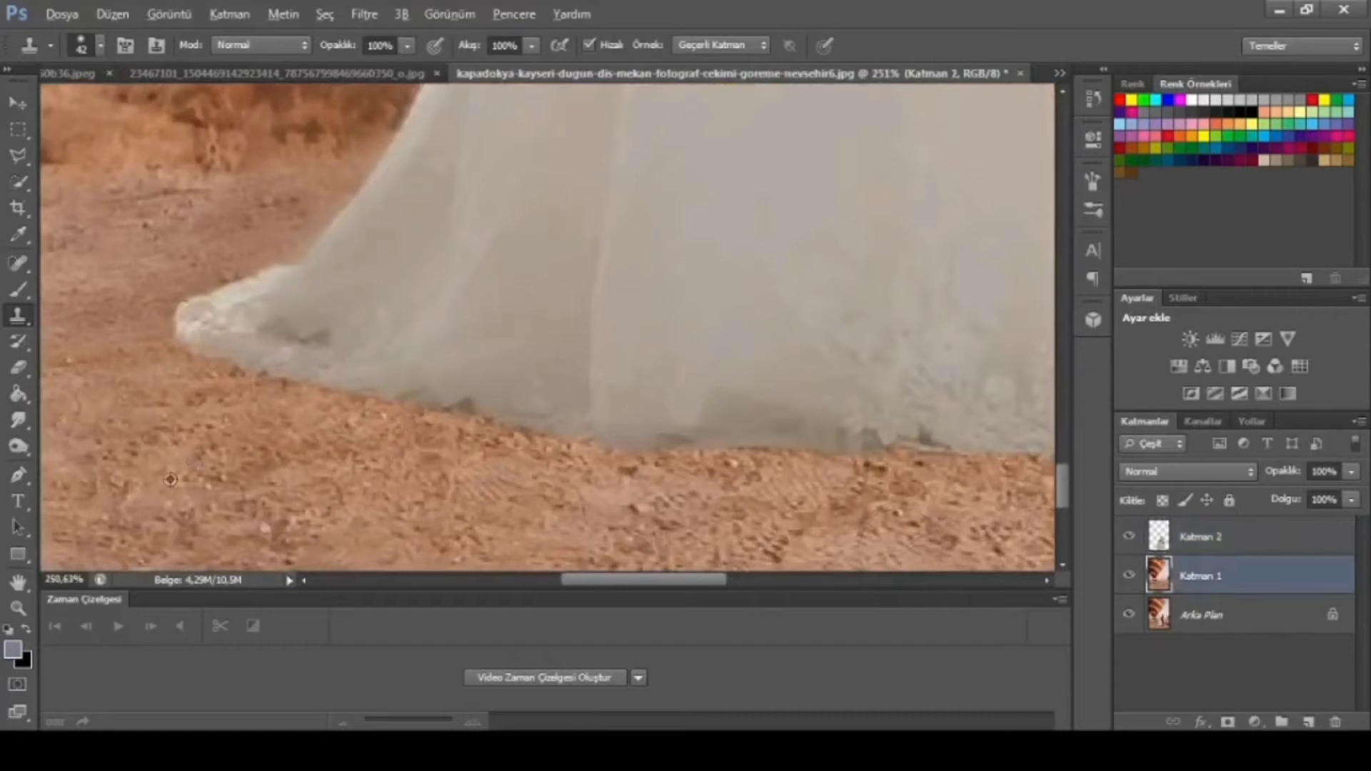
{"action": "left_click", "coordinate": [1246, 534]}
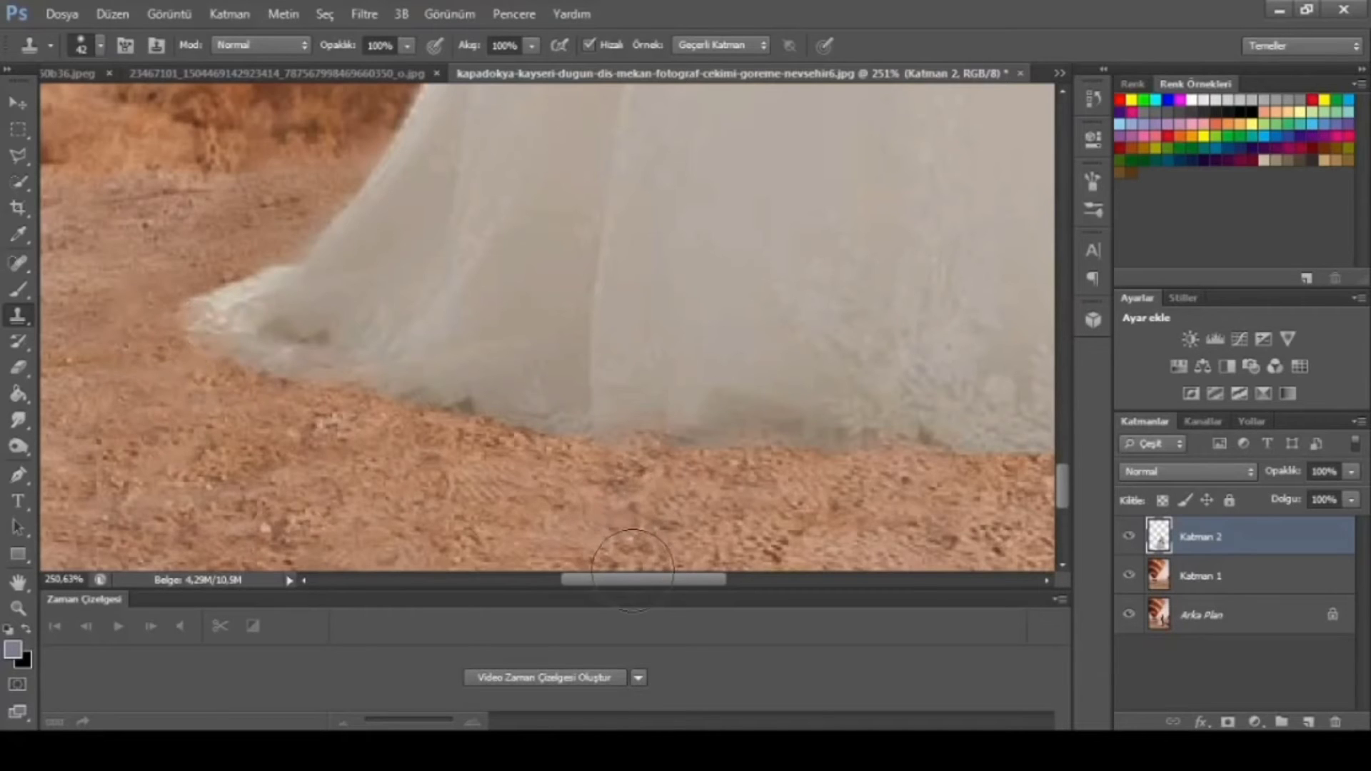
{"action": "left_click_drag", "start_coordinate": [690, 576], "coordinate": [857, 580]}
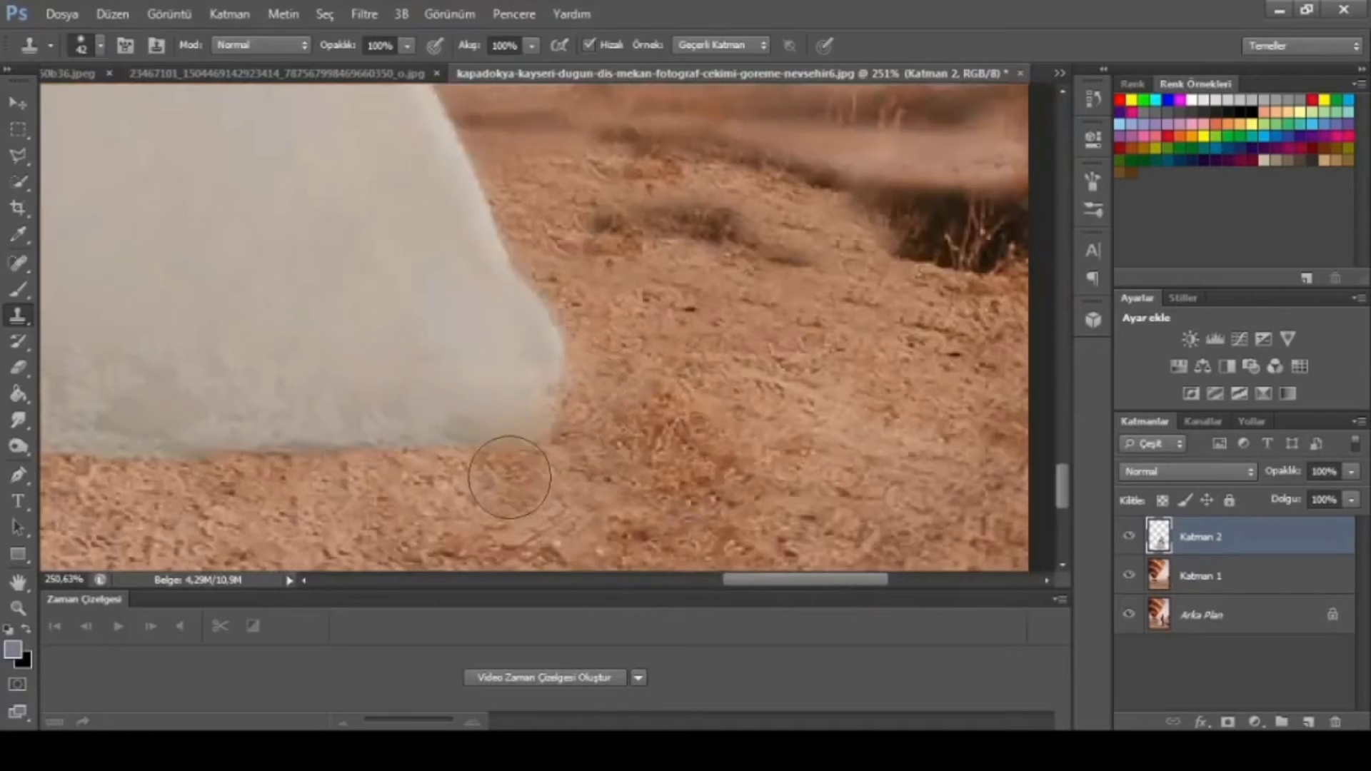
{"action": "left_click_drag", "start_coordinate": [410, 455], "coordinate": [319, 469]}
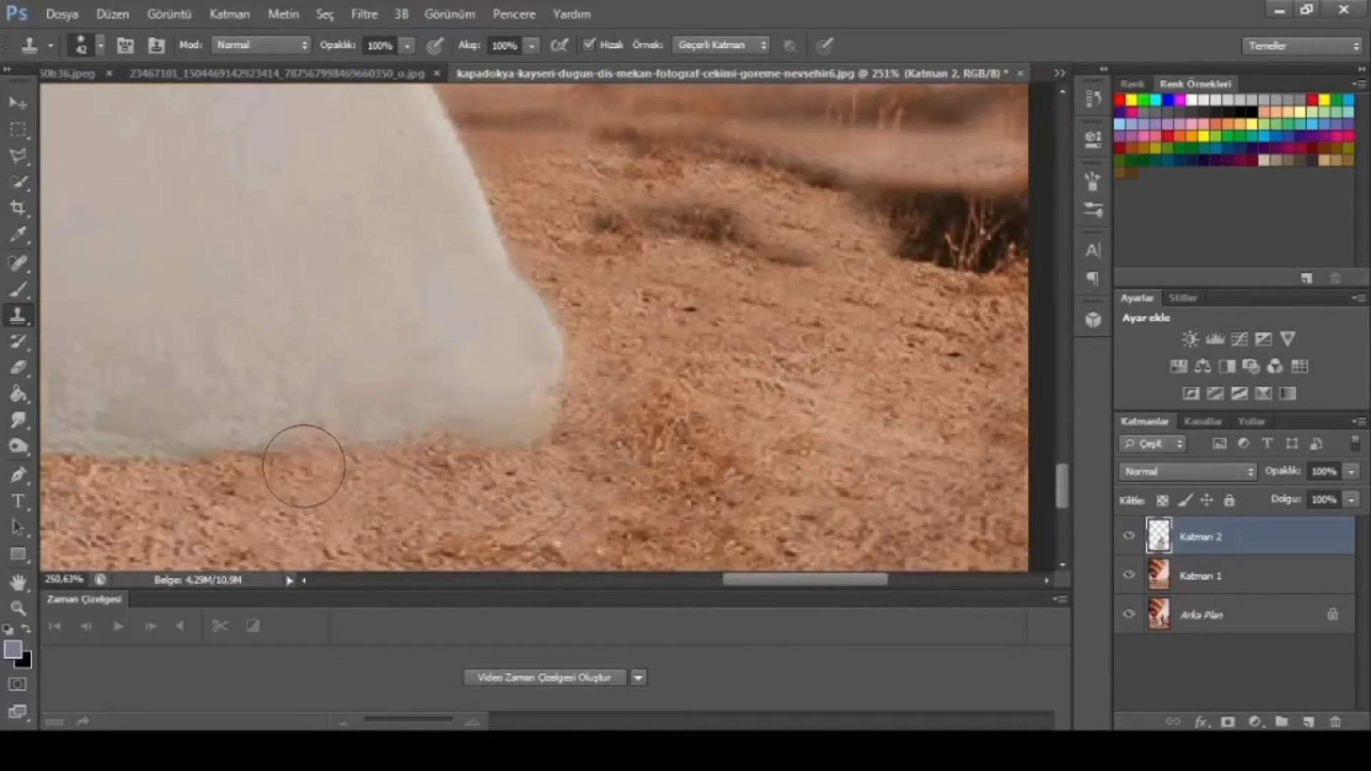
{"action": "scroll", "coordinate": [572, 500], "scroll_direction": "down", "scroll_amount": 3}
{"action": "scroll", "coordinate": [603, 487], "scroll_direction": "down", "scroll_amount": 3}
{"action": "scroll", "coordinate": [603, 487], "scroll_direction": "down", "scroll_amount": 2}
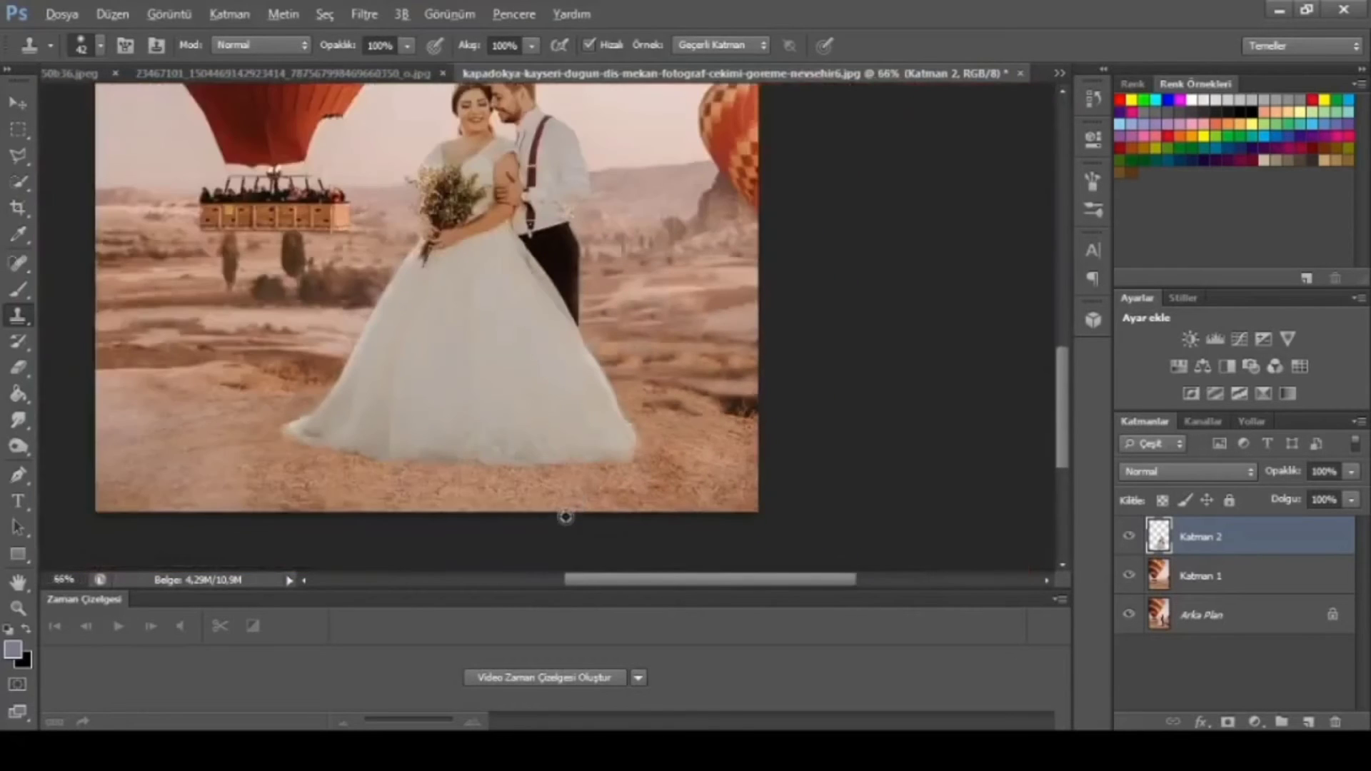
{"action": "scroll", "coordinate": [561, 518], "scroll_direction": "down", "scroll_amount": 2}
{"action": "scroll", "coordinate": [489, 348], "scroll_direction": "up", "scroll_amount": 3}
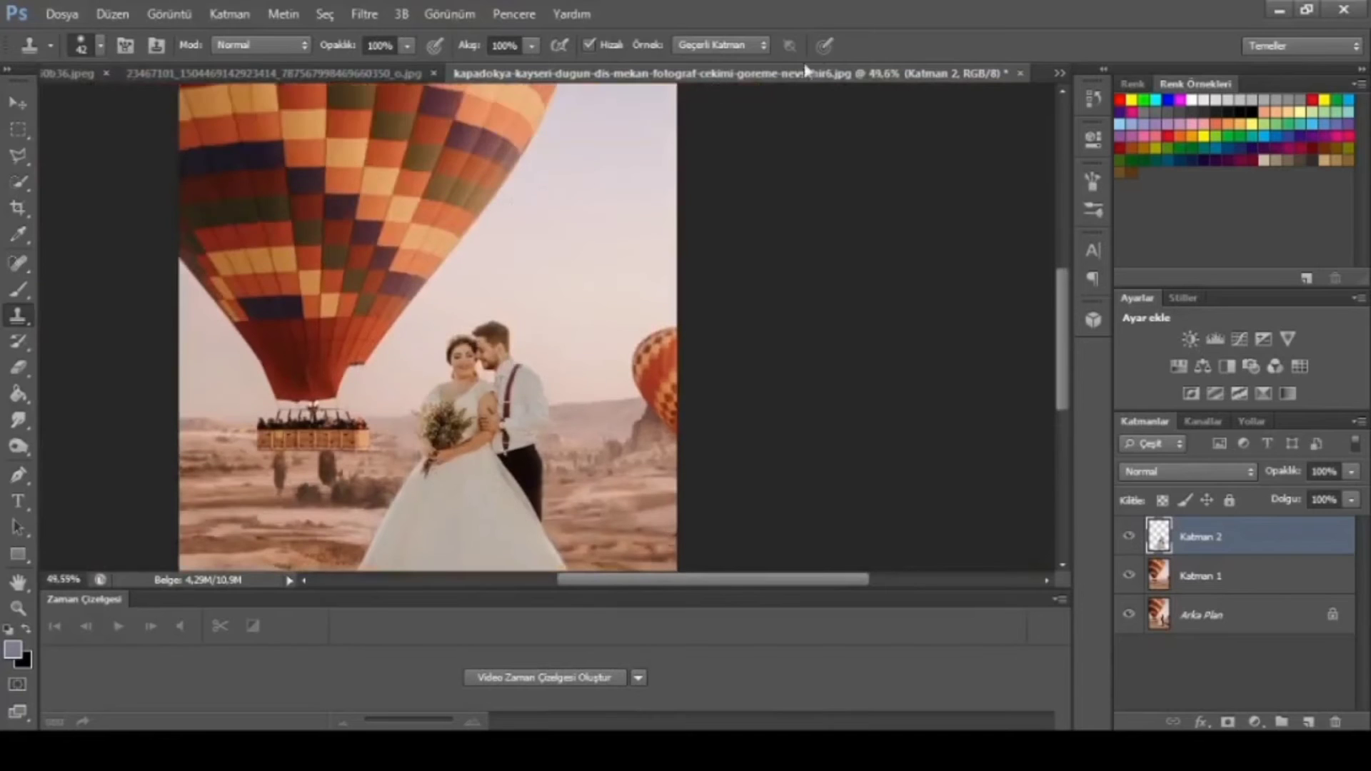
- In the balloon landscape photo, Quick-Select the whole big balloon
{"action": "left_click", "coordinate": [350, 74]}
{"action": "left_click", "coordinate": [129, 79]}
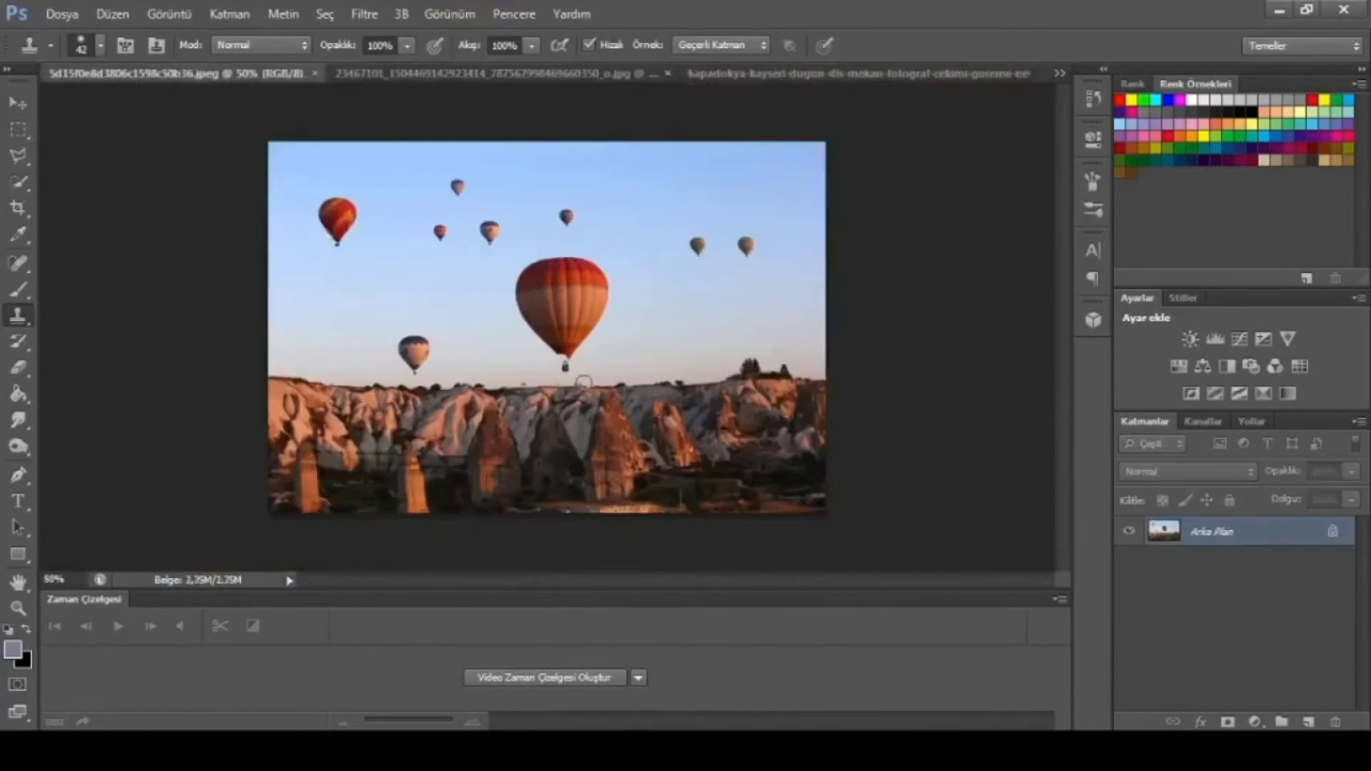
{"action": "scroll", "coordinate": [551, 331], "scroll_direction": "up", "scroll_amount": 1}
{"action": "scroll", "coordinate": [550, 330], "scroll_direction": "up", "scroll_amount": 5}
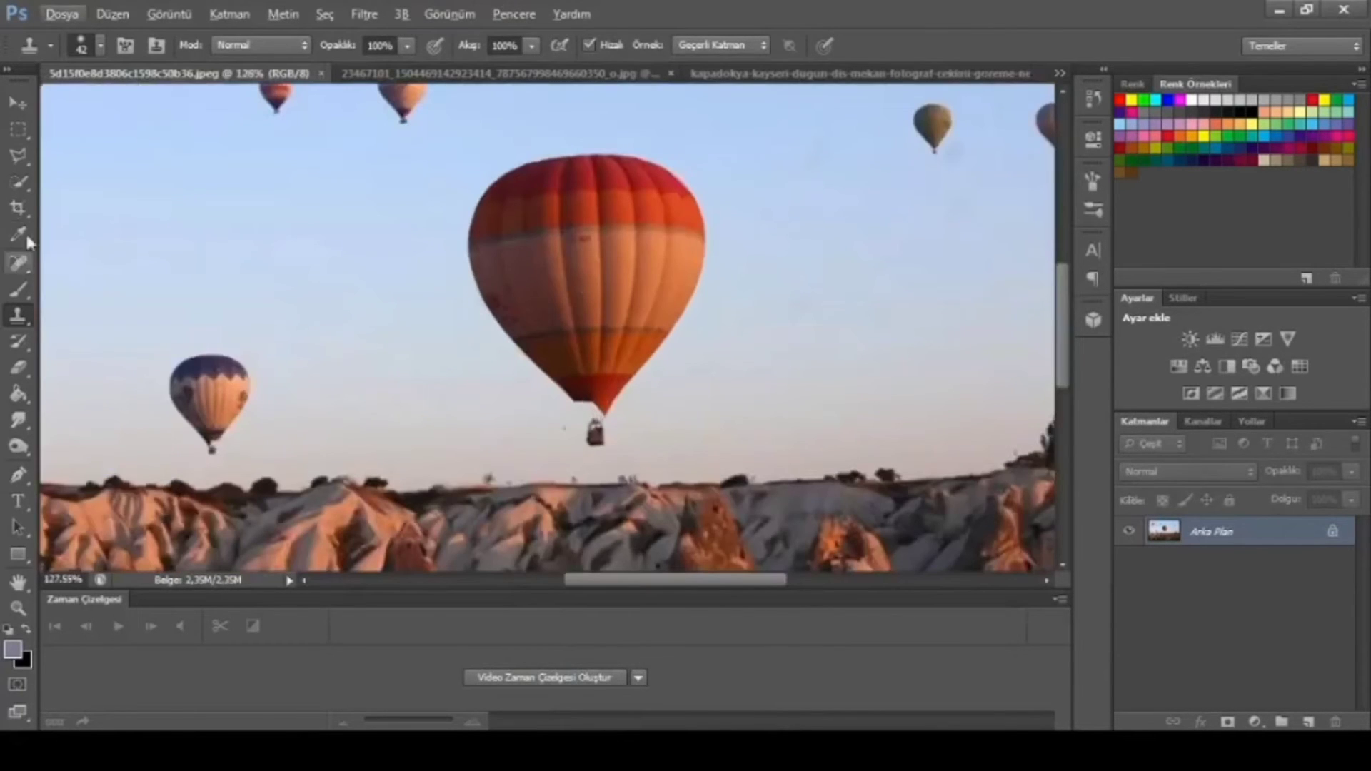
{"action": "left_click", "coordinate": [17, 183]}
{"action": "mouse_move", "coordinate": [572, 239]}
{"action": "left_mouse_down"}
{"action": "mouse_move", "coordinate": [551, 218]}
{"action": "mouse_move", "coordinate": [614, 204]}
{"action": "left_mouse_up"}
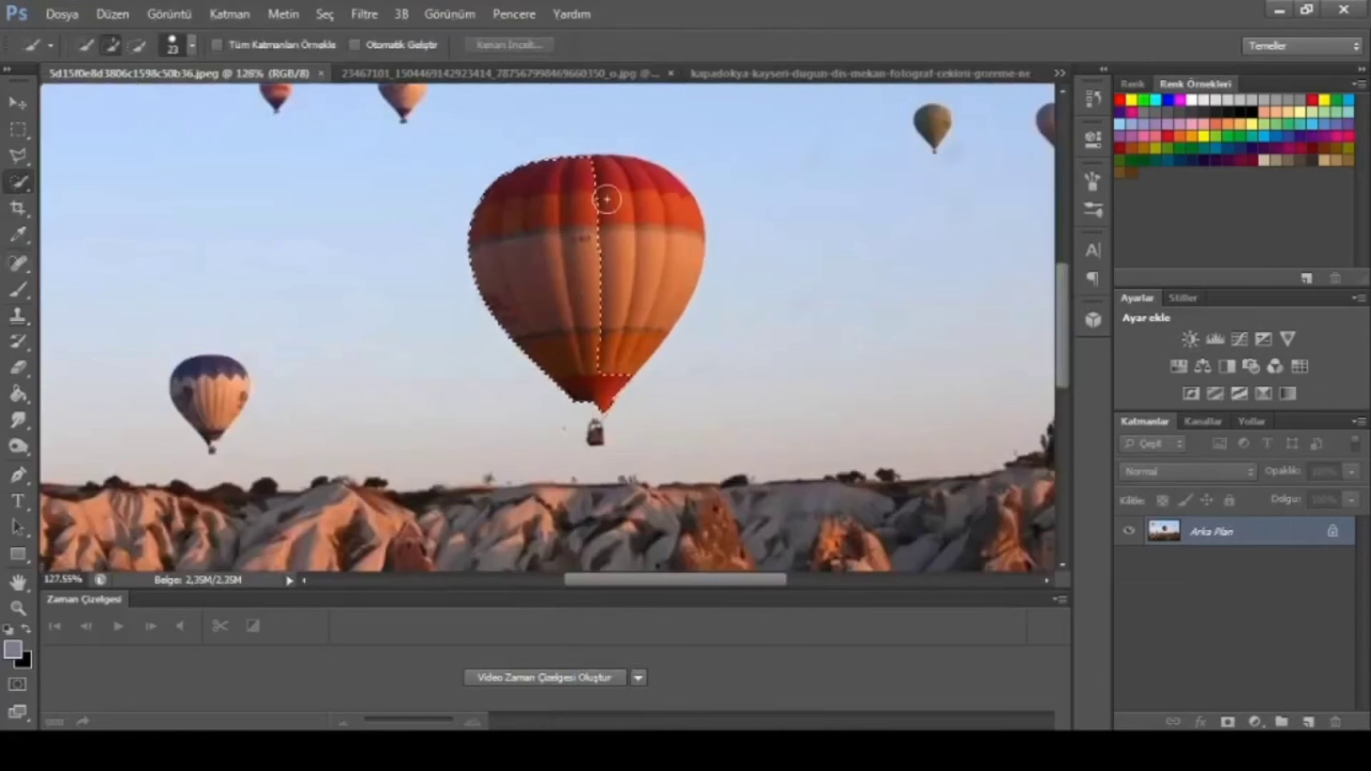
{"action": "key", "text": "l"}
{"action": "scroll", "coordinate": [760, 322], "scroll_direction": "down", "scroll_amount": 1}
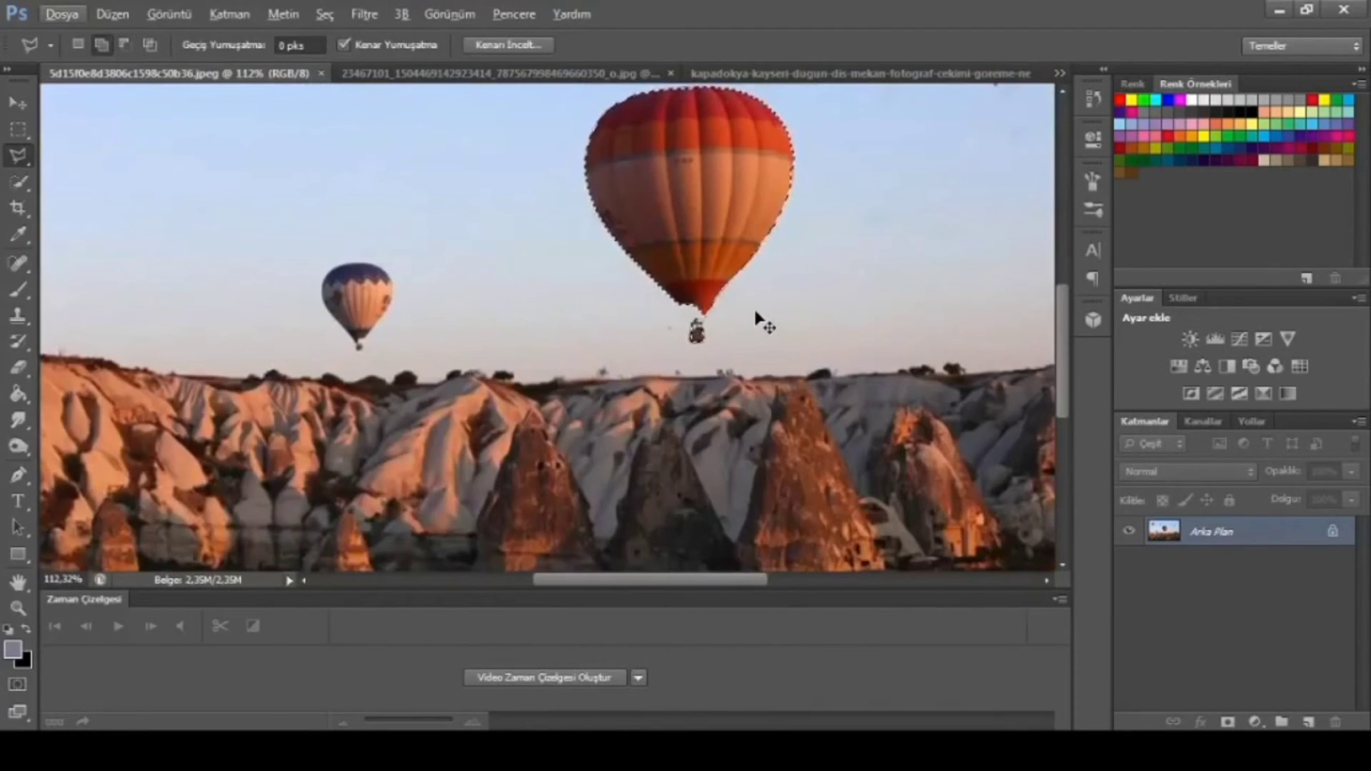
- Copy the balloon, deselect, and return to the wedding composite
{"action": "key", "text": "ctrl+BackSpace"}
{"action": "key", "text": "ctrl+d"}
{"action": "scroll", "coordinate": [750, 286], "scroll_direction": "down", "scroll_amount": 2}
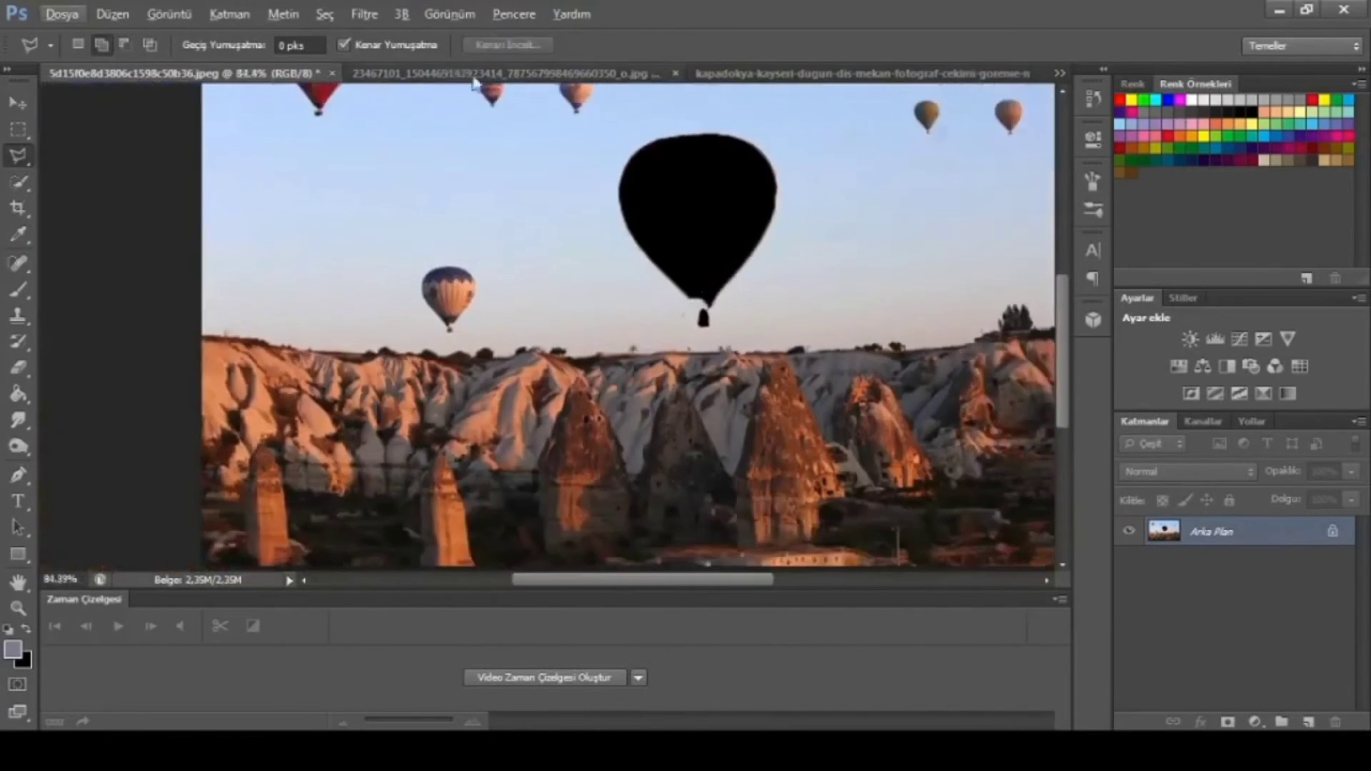
{"action": "left_click", "coordinate": [743, 74]}
{"action": "scroll", "coordinate": [689, 379], "scroll_direction": "down", "scroll_amount": 1}
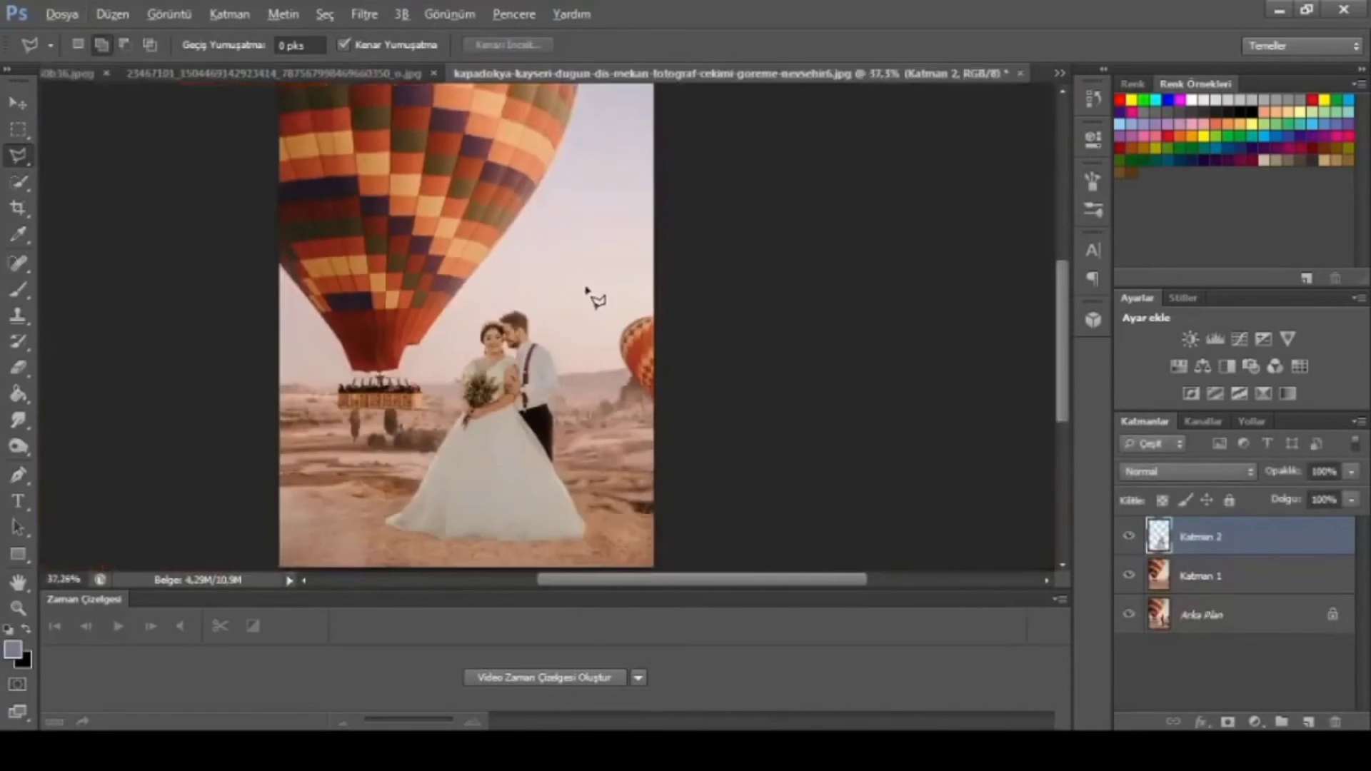
- Paste the balloon into the sky, up and right, scaled to about half size
{"action": "key", "text": "ctrl+v"}
{"action": "left_click", "coordinate": [18, 103]}
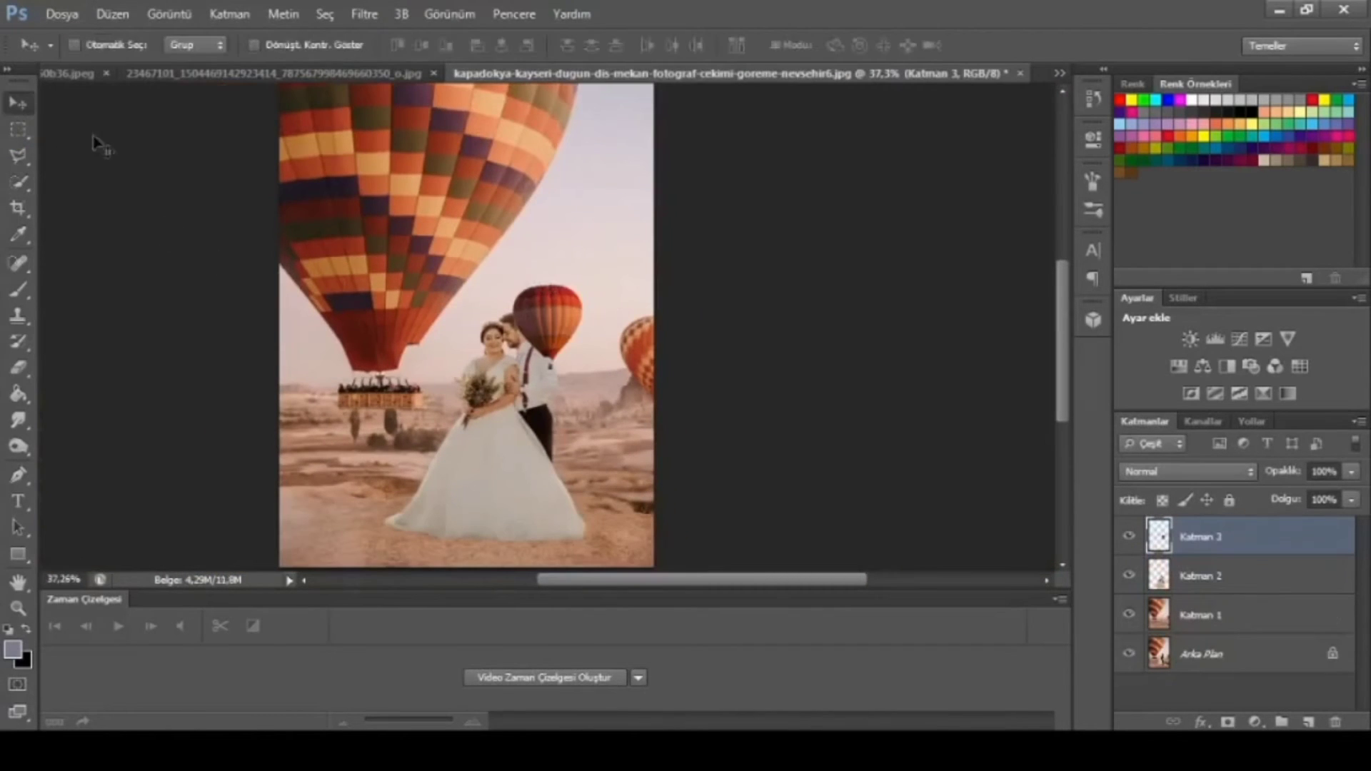
{"action": "left_click_drag", "start_coordinate": [544, 330], "coordinate": [599, 274]}
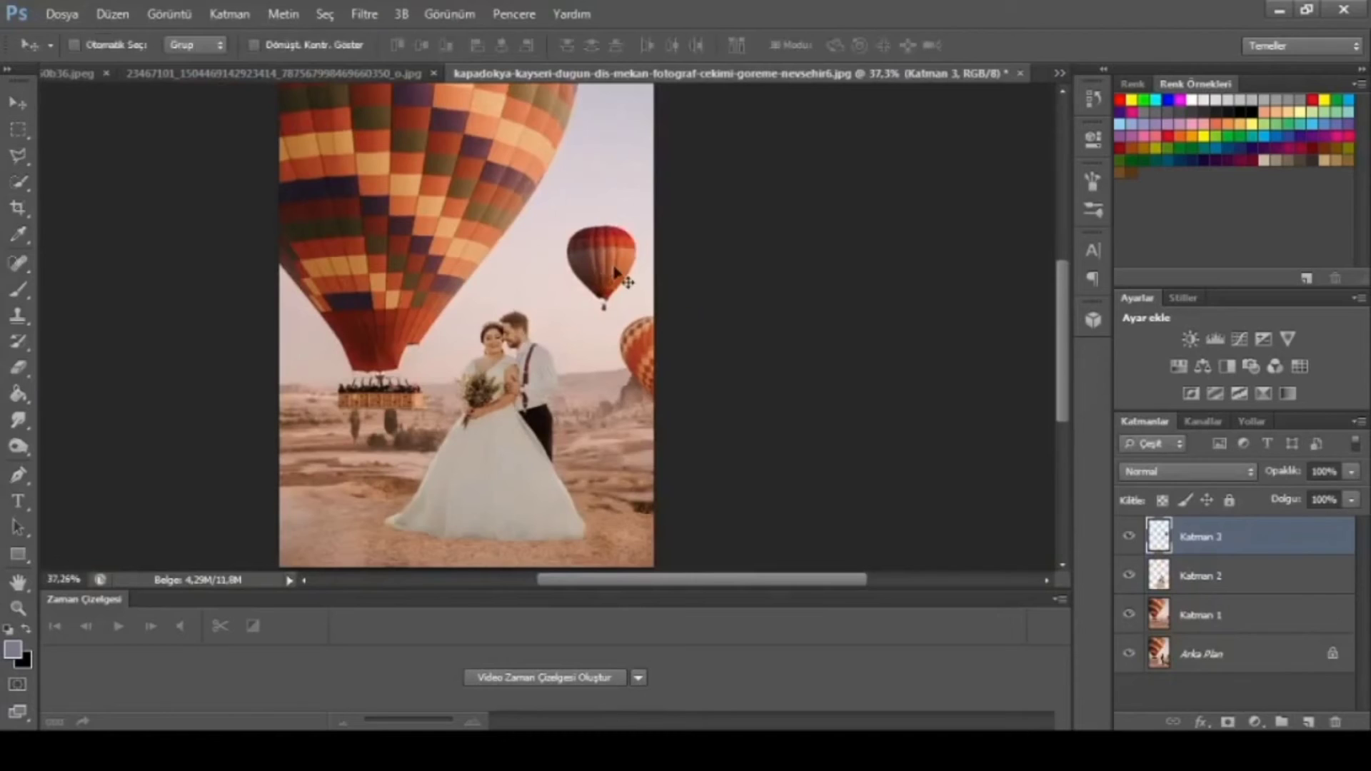
{"action": "key", "text": "ctrl+t"}
{"action": "mouse_move", "coordinate": [560, 225]}
{"action": "left_mouse_down"}
{"action": "mouse_move", "coordinate": [613, 280]}
{"action": "mouse_move", "coordinate": [623, 222]}
{"action": "left_mouse_up"}
{"action": "key", "text": "Return"}
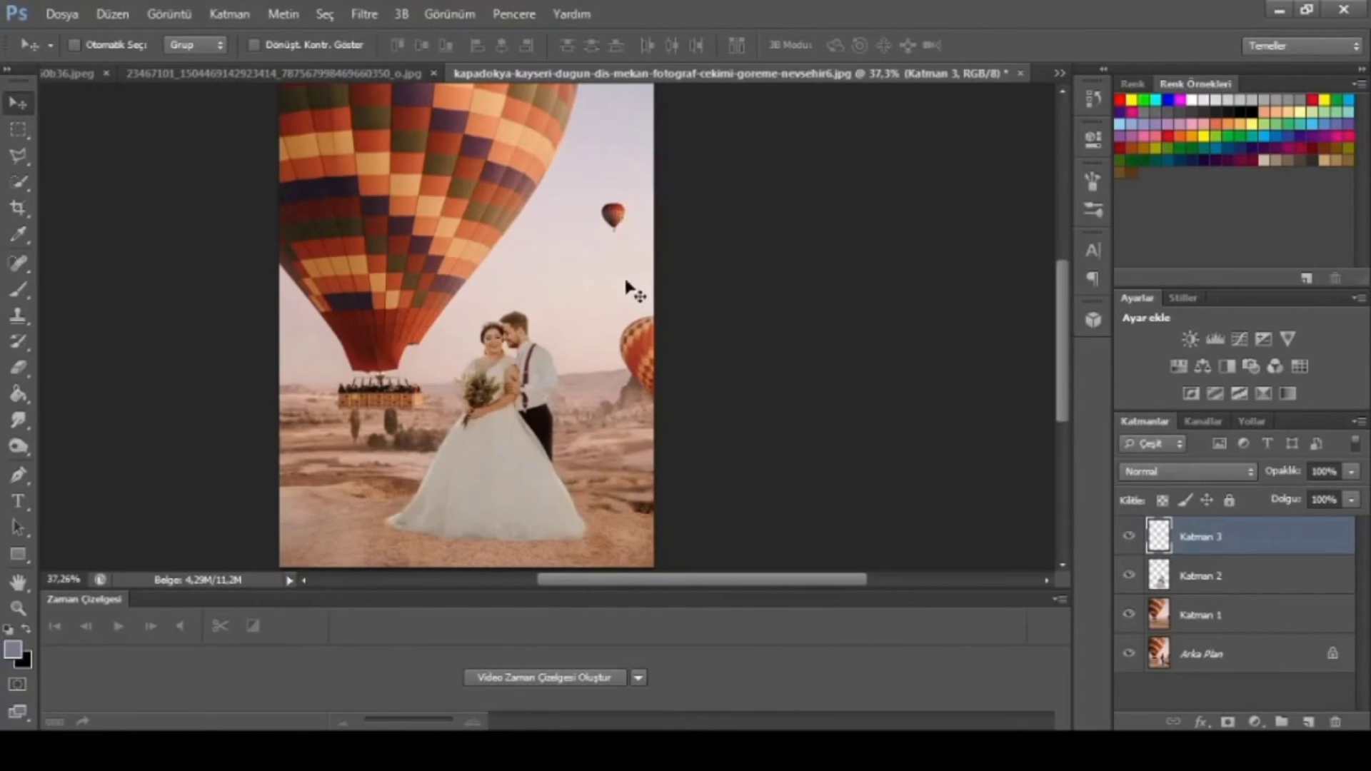
- Add a second balloon at about a third size, higher in the sky, with reduced opacity
{"action": "key", "text": "ctrl+v"}
{"action": "left_click_drag", "start_coordinate": [553, 325], "coordinate": [595, 314]}
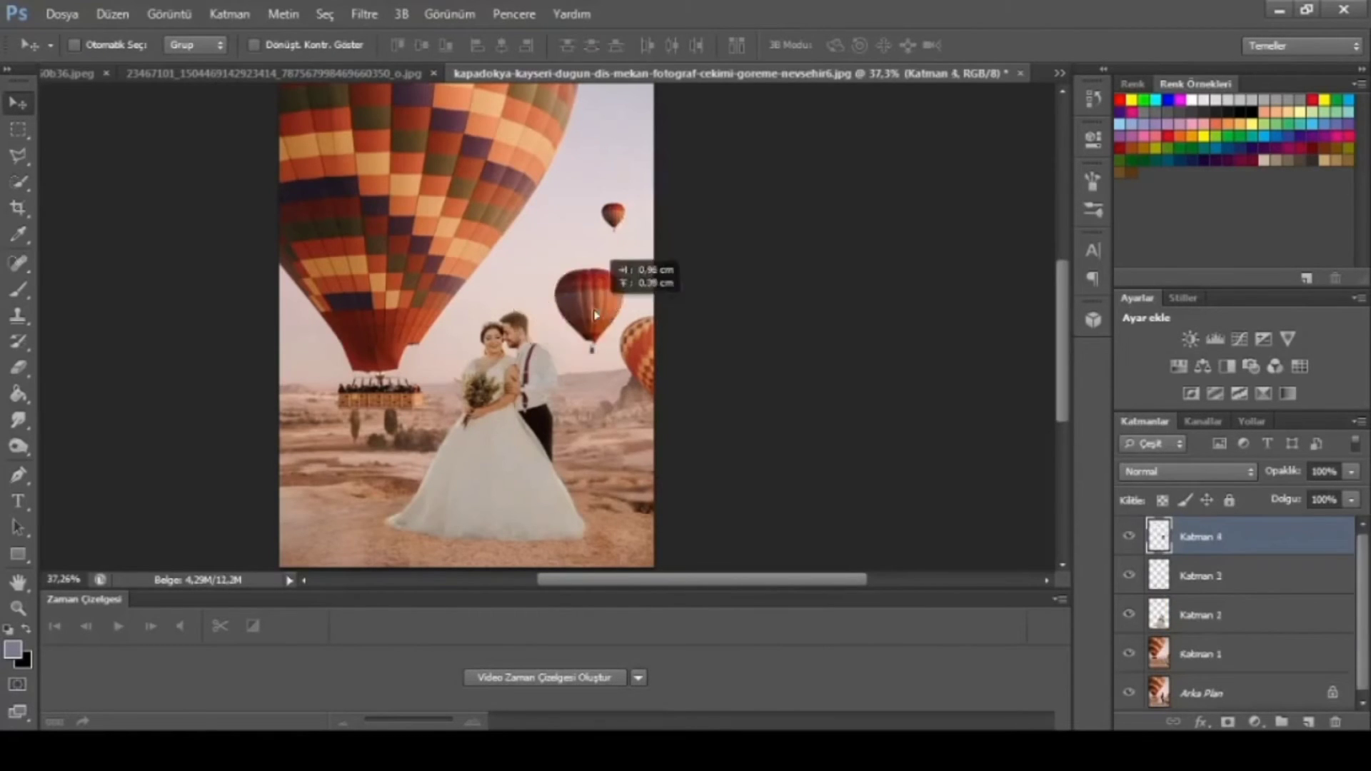
{"action": "key", "text": "ctrl+t"}
{"action": "left_click_drag", "start_coordinate": [623, 265], "coordinate": [580, 323]}
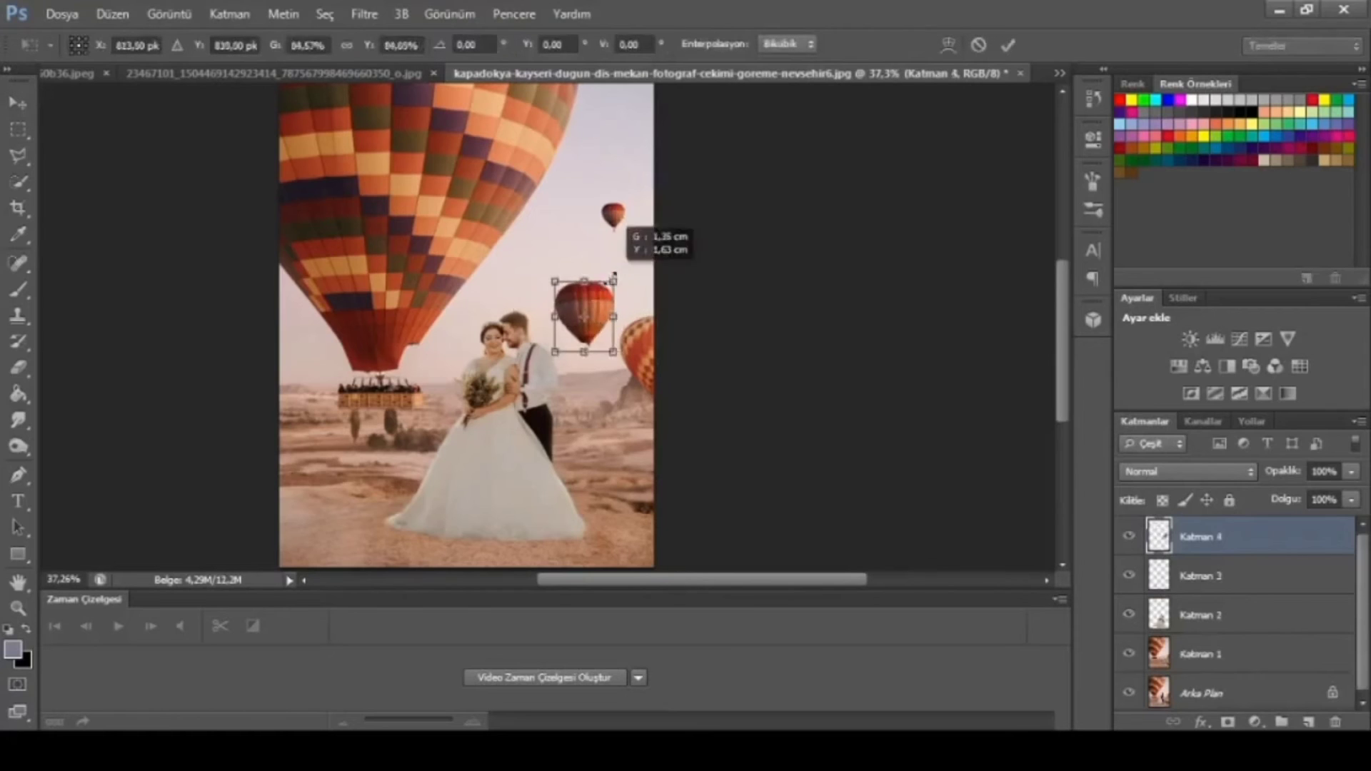
{"action": "key", "text": "Return"}
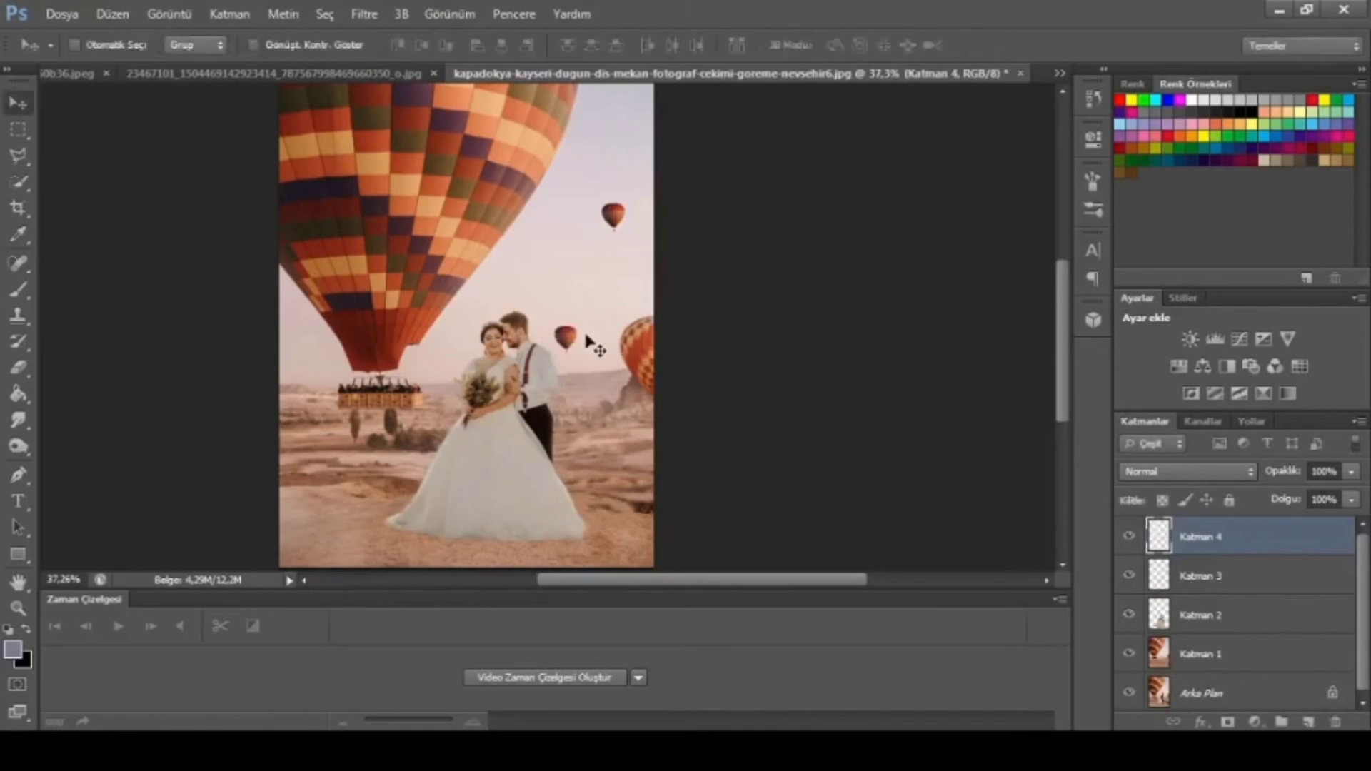
{"action": "left_click_drag", "start_coordinate": [575, 347], "coordinate": [575, 251]}
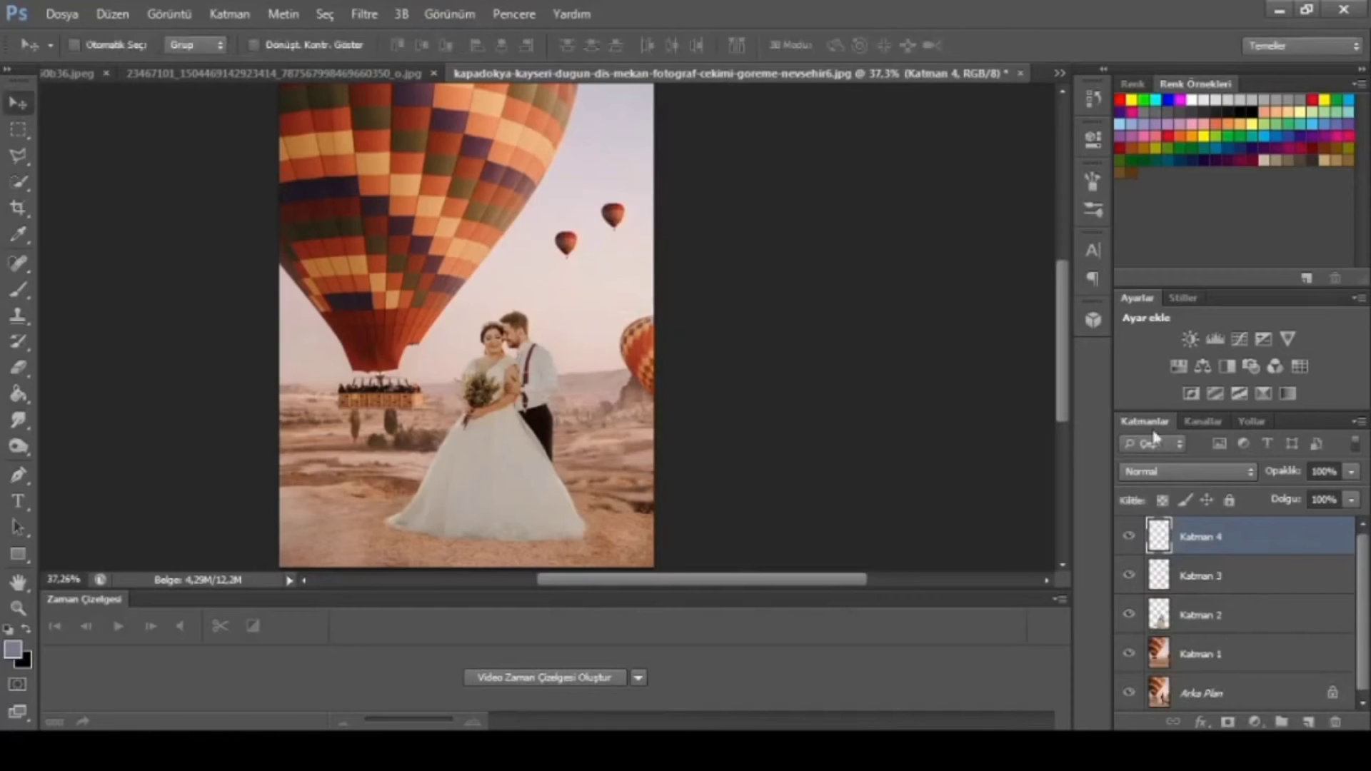
{"action": "left_click_drag", "start_coordinate": [1279, 473], "coordinate": [1264, 473]}
{"action": "mouse_move", "coordinate": [1304, 473]}
{"action": "left_mouse_down"}
{"action": "mouse_move", "coordinate": [1252, 473]}
{"action": "mouse_move", "coordinate": [1315, 477]}
{"action": "mouse_move", "coordinate": [1251, 483]}
{"action": "left_mouse_up"}
- Add a Vibrance adjustment layer above the Katman 3 balloon layer
{"action": "left_click", "coordinate": [1250, 575]}
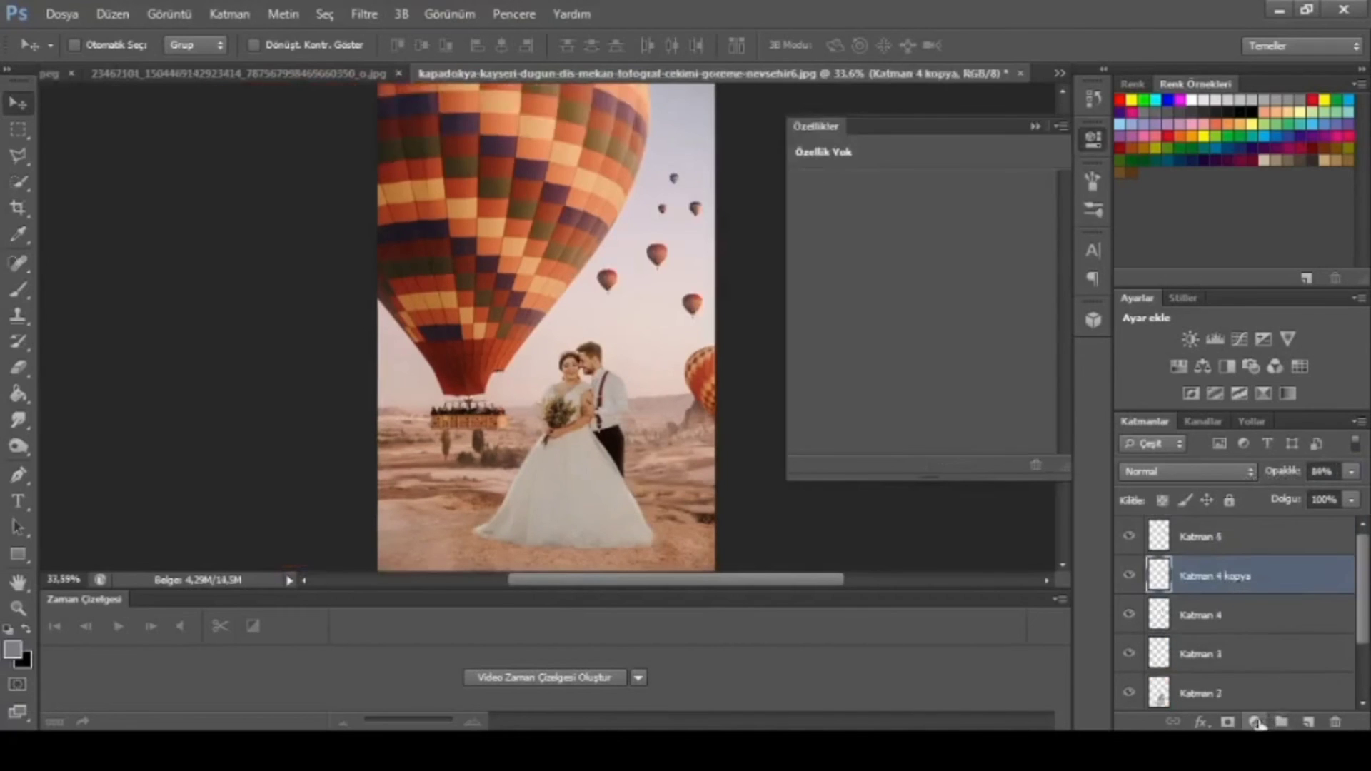
{"action": "left_click", "coordinate": [1256, 721]}
{"action": "left_click", "coordinate": [1240, 454]}
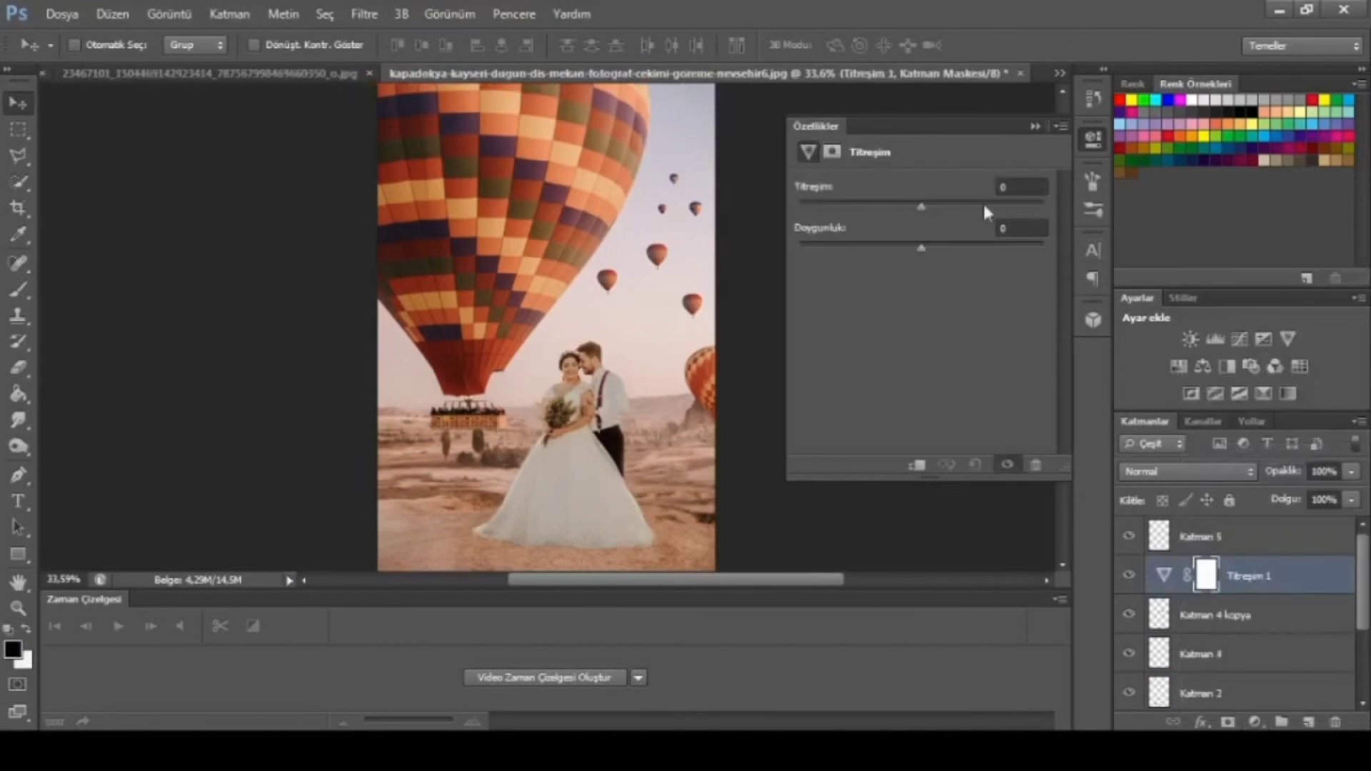
- Set the Titreşim 1 adjustment to Vibrance +45 and Saturation +7
{"action": "left_click_drag", "start_coordinate": [921, 211], "coordinate": [968, 208]}
{"action": "left_click_drag", "start_coordinate": [923, 247], "coordinate": [921, 249]}
{"action": "left_click_drag", "start_coordinate": [1030, 263], "coordinate": [935, 275]}
{"action": "left_click_drag", "start_coordinate": [1039, 230], "coordinate": [1066, 233]}
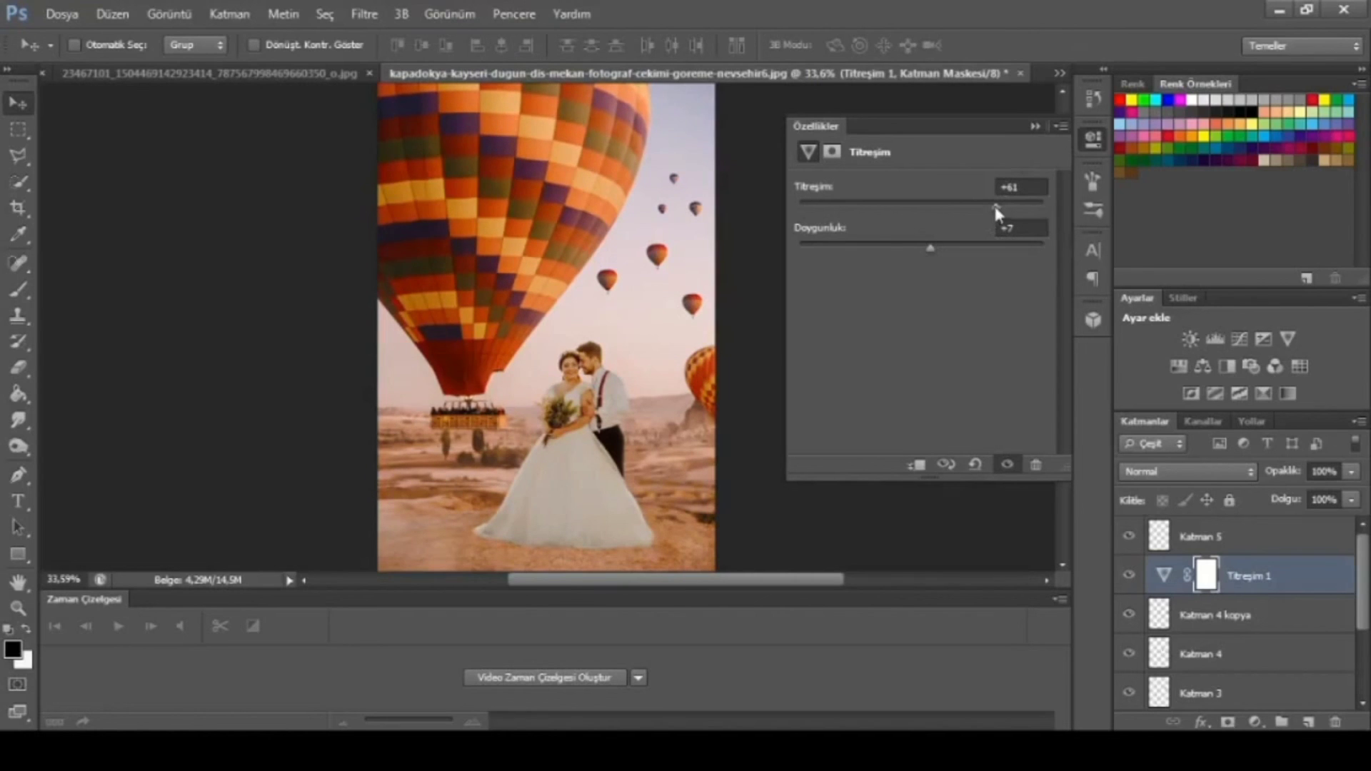
{"action": "left_click_drag", "start_coordinate": [997, 207], "coordinate": [976, 210]}
{"action": "left_click", "coordinate": [1035, 126]}
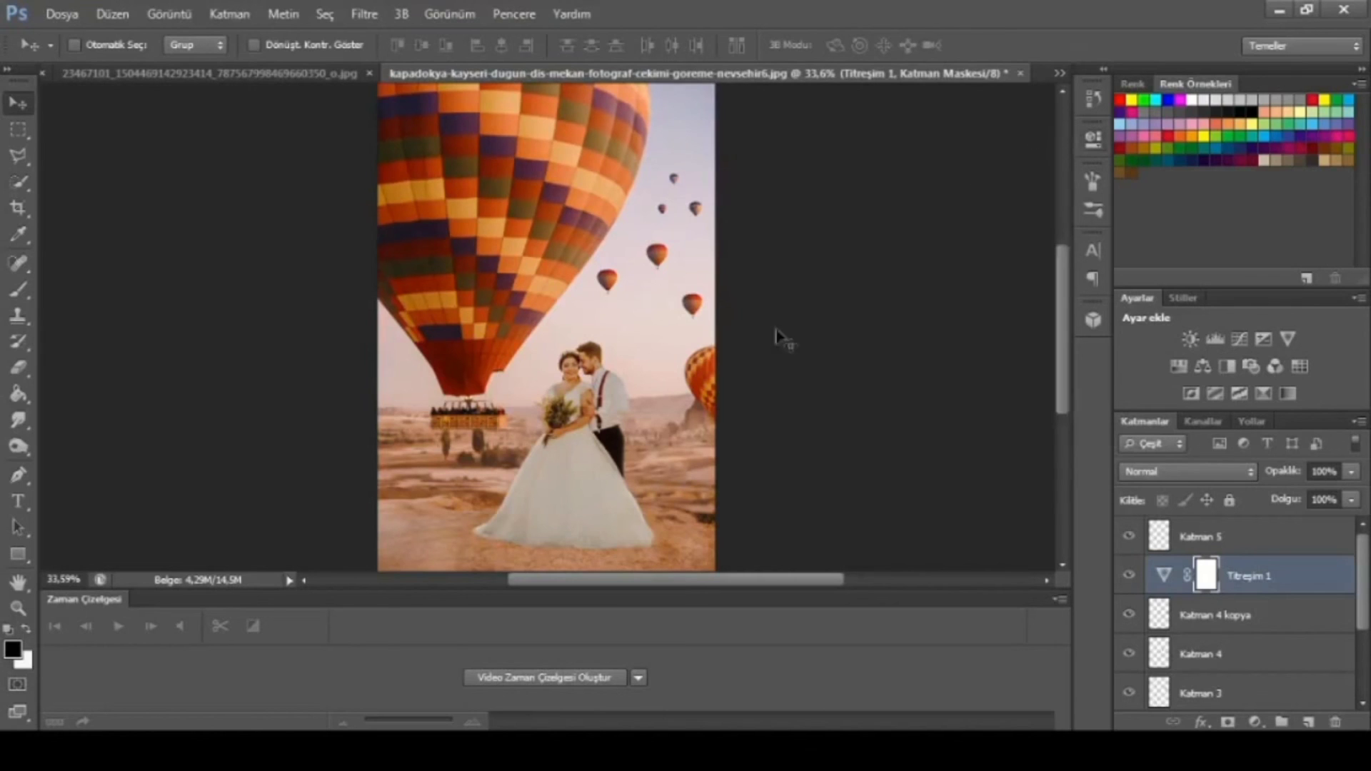